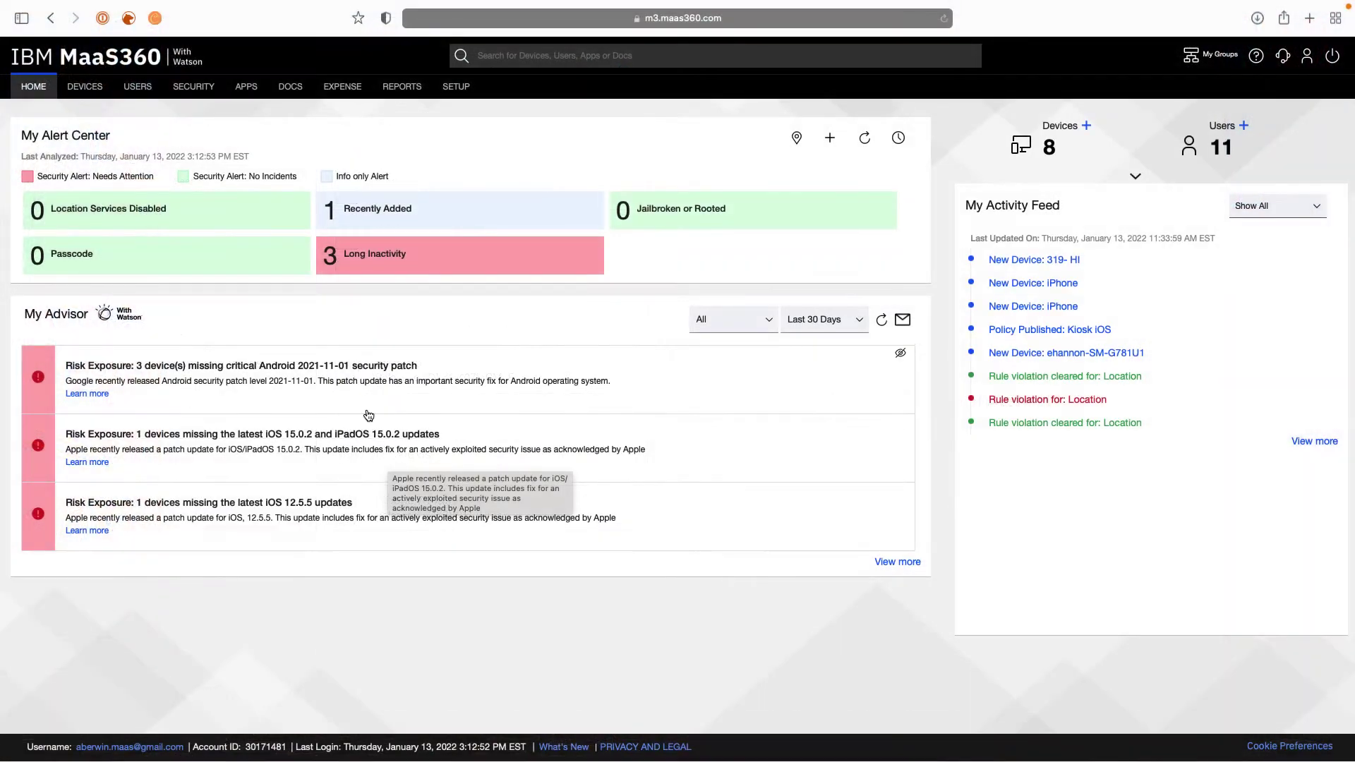
Open DEVICES > Enrollments and expand the Other Enrollment Options list
{"action": "mouse_move", "coordinate": [86, 89]}
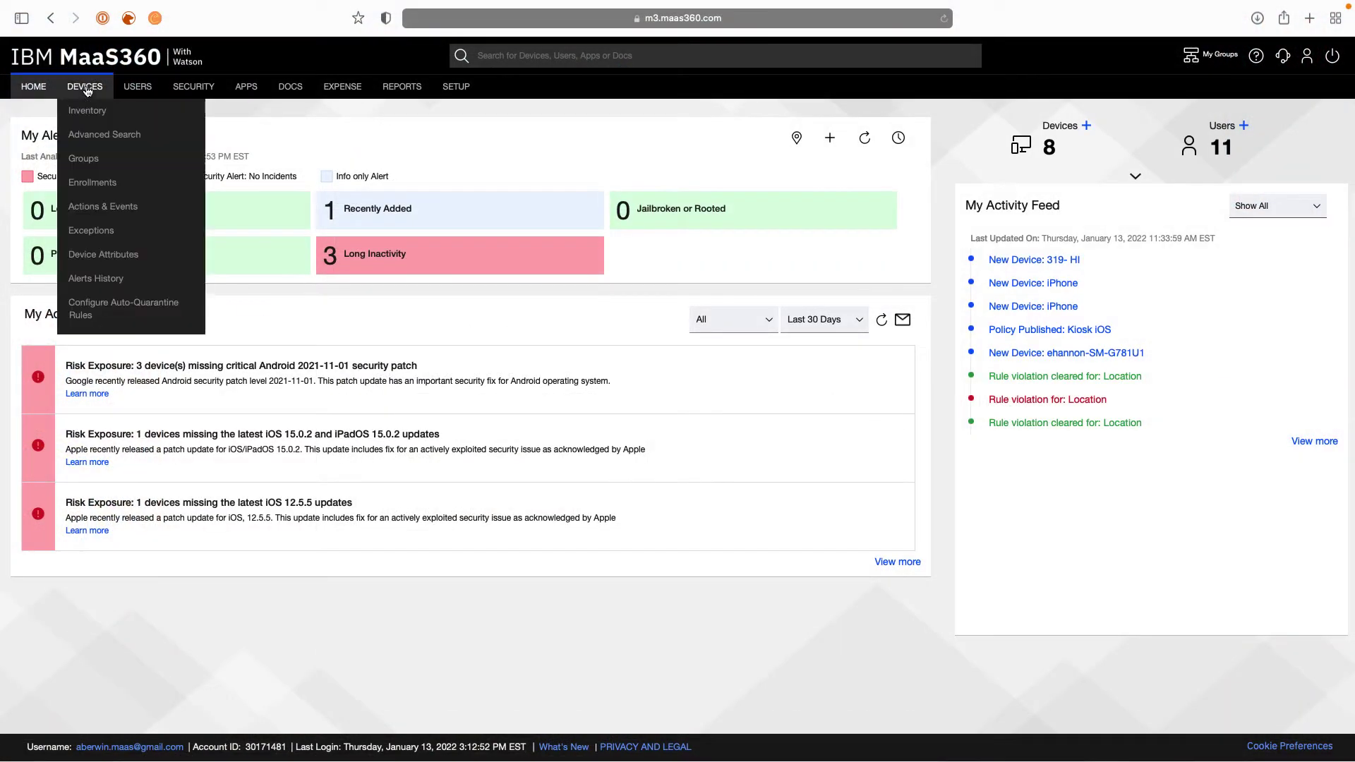
{"action": "left_click", "coordinate": [89, 185]}
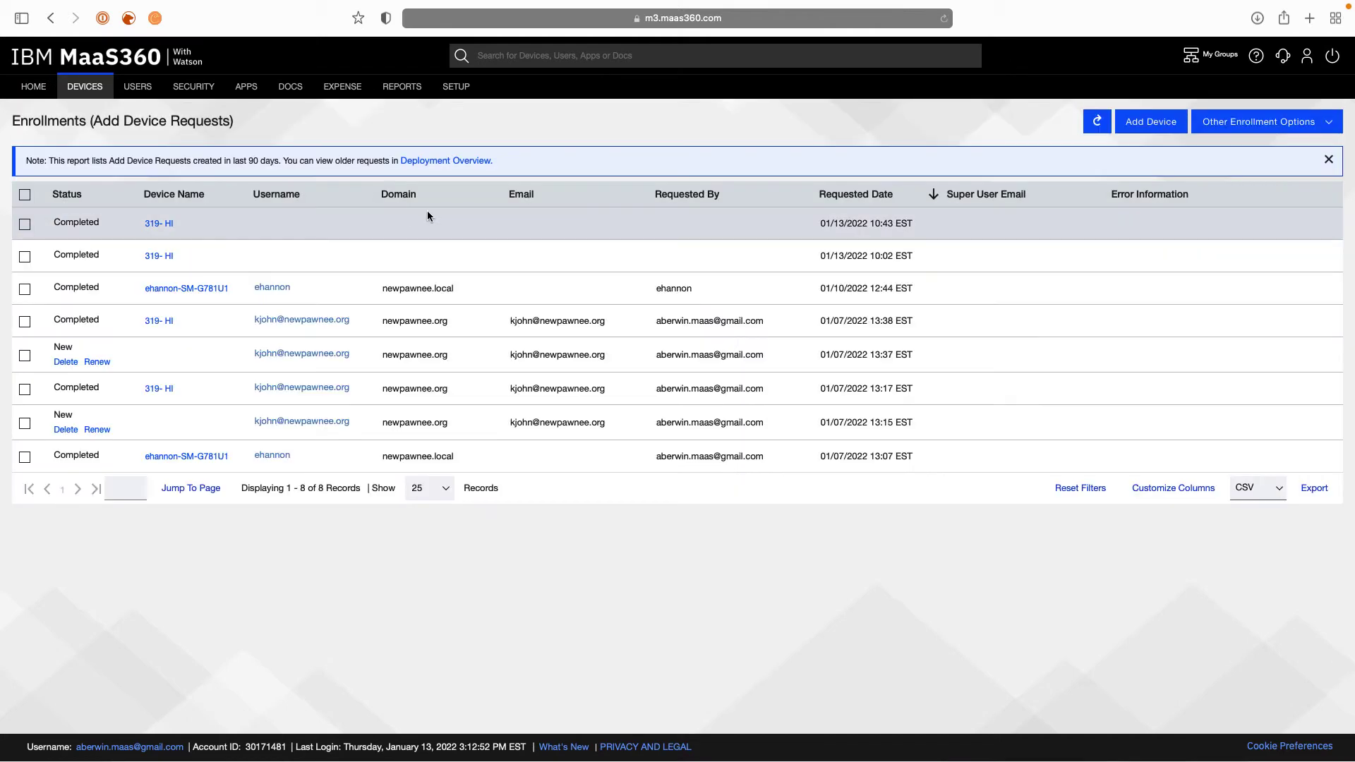
{"action": "left_click", "coordinate": [1309, 126]}
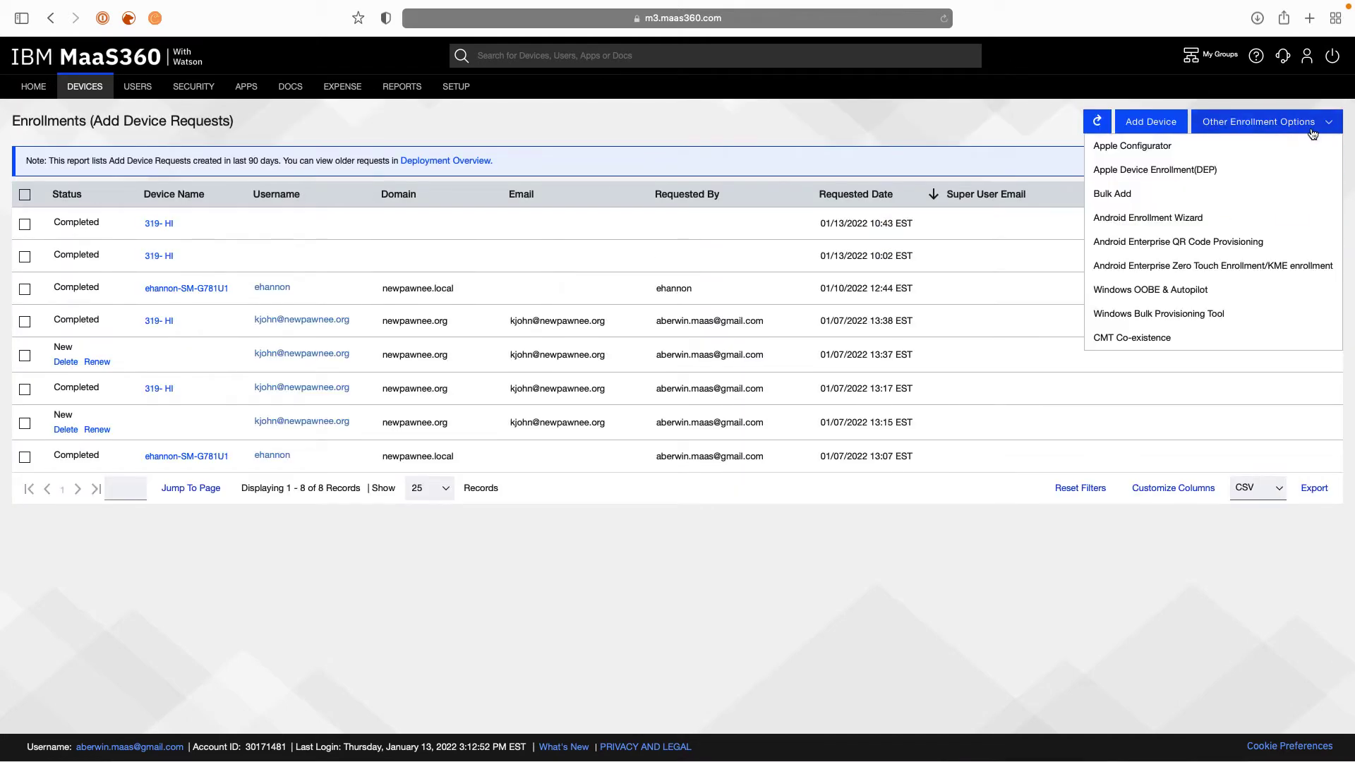
Show Apple Configurator's MDM Server URL for Non-DEP only enrollment without authentication
{"action": "left_click", "coordinate": [1128, 153]}
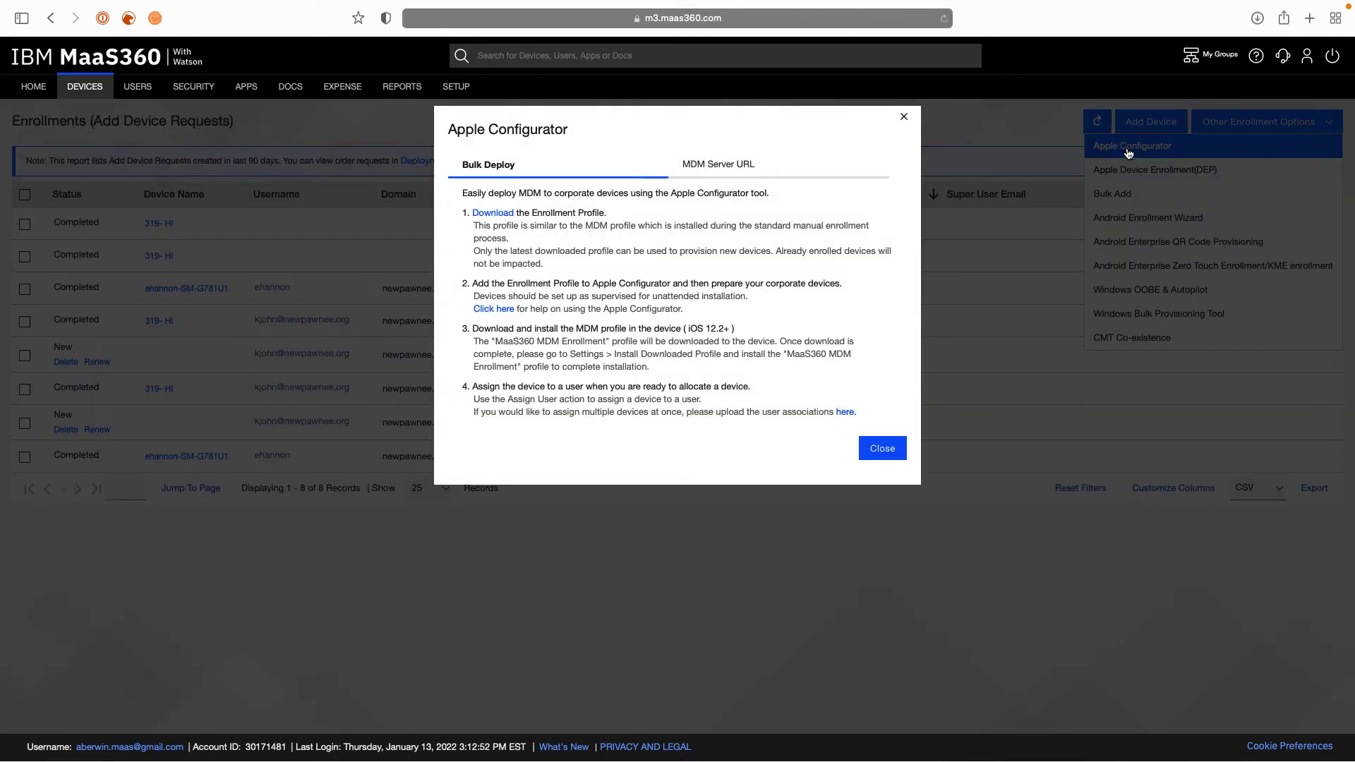
{"action": "left_click", "coordinate": [738, 169]}
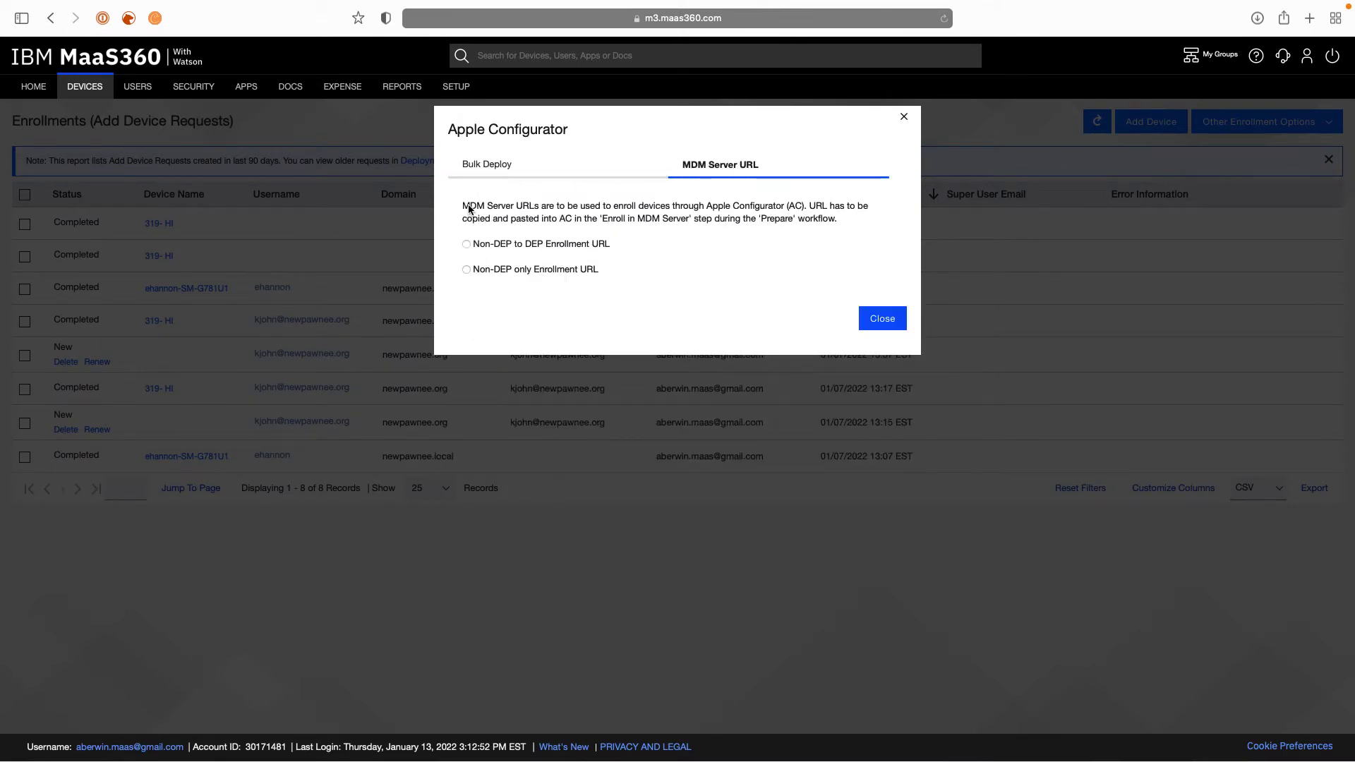
{"action": "left_click", "coordinate": [466, 269]}
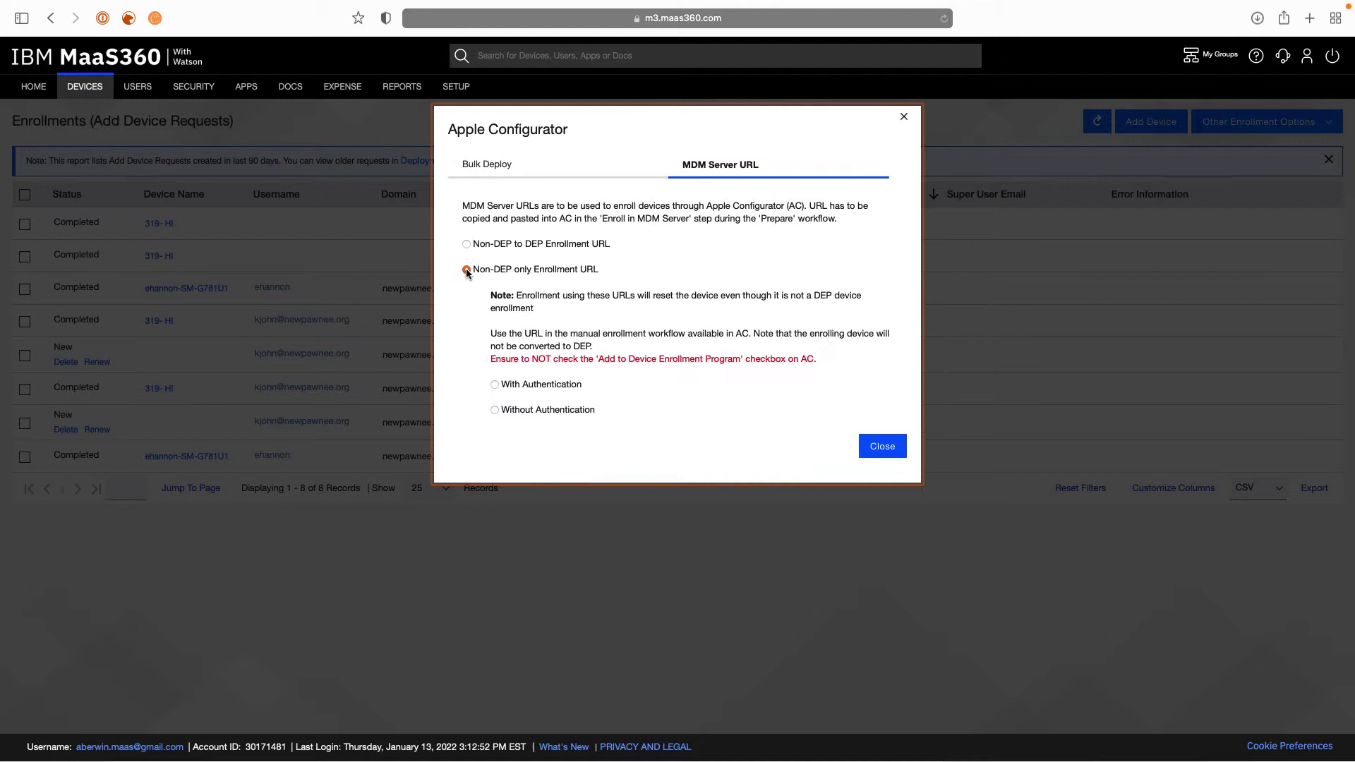
{"action": "left_click", "coordinate": [494, 410]}
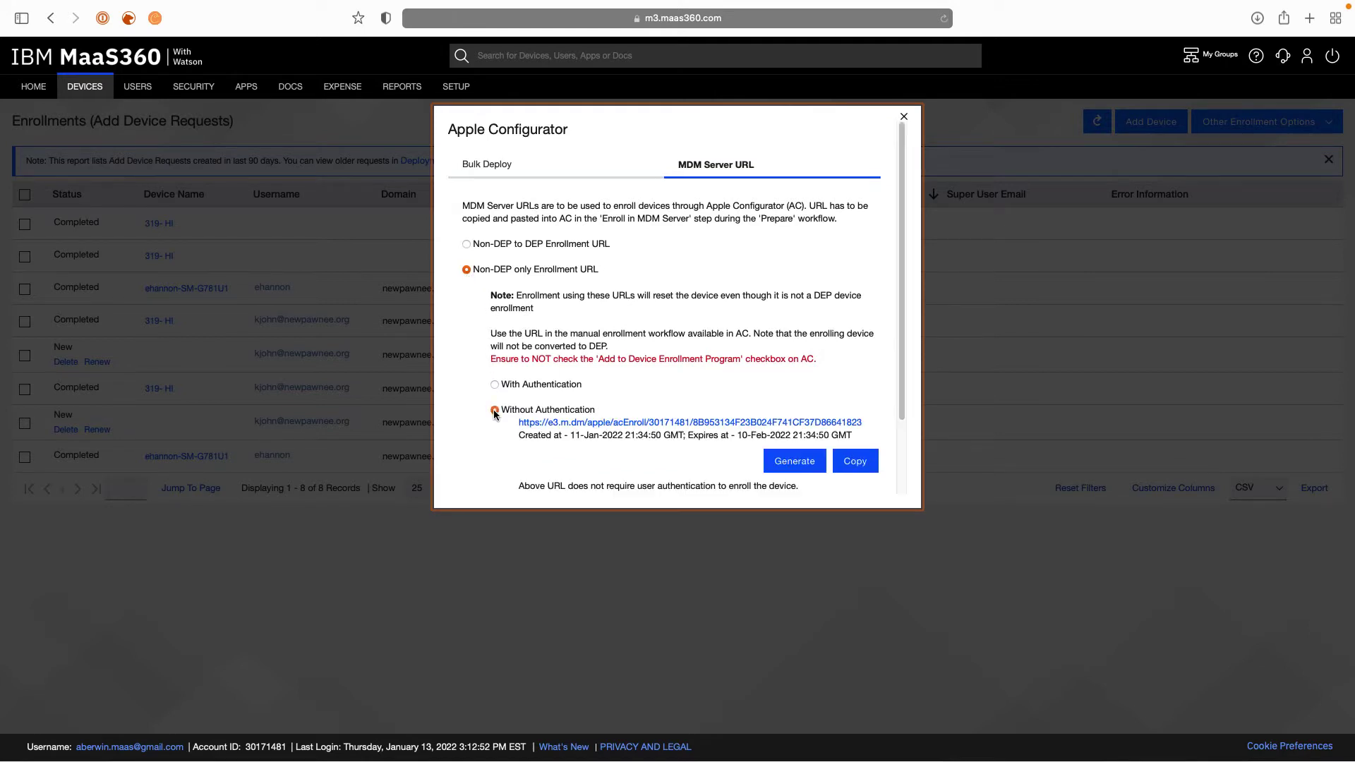
{"action": "scroll", "coordinate": [695, 376], "scroll_direction": "down", "scroll_amount": 3}
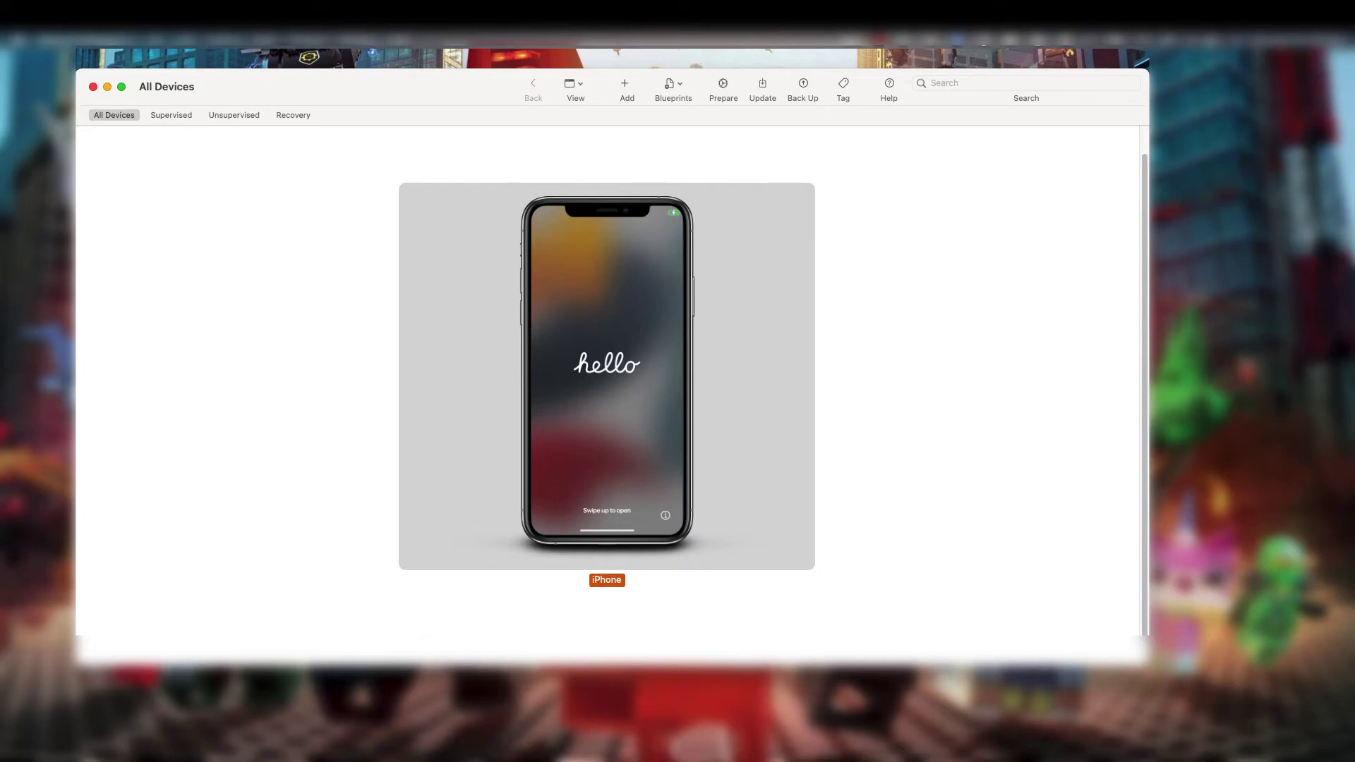
Prepare the iPhone with Manual Configuration and supervision, choosing New Server for MDM enrollment
{"action": "left_click", "coordinate": [722, 86]}
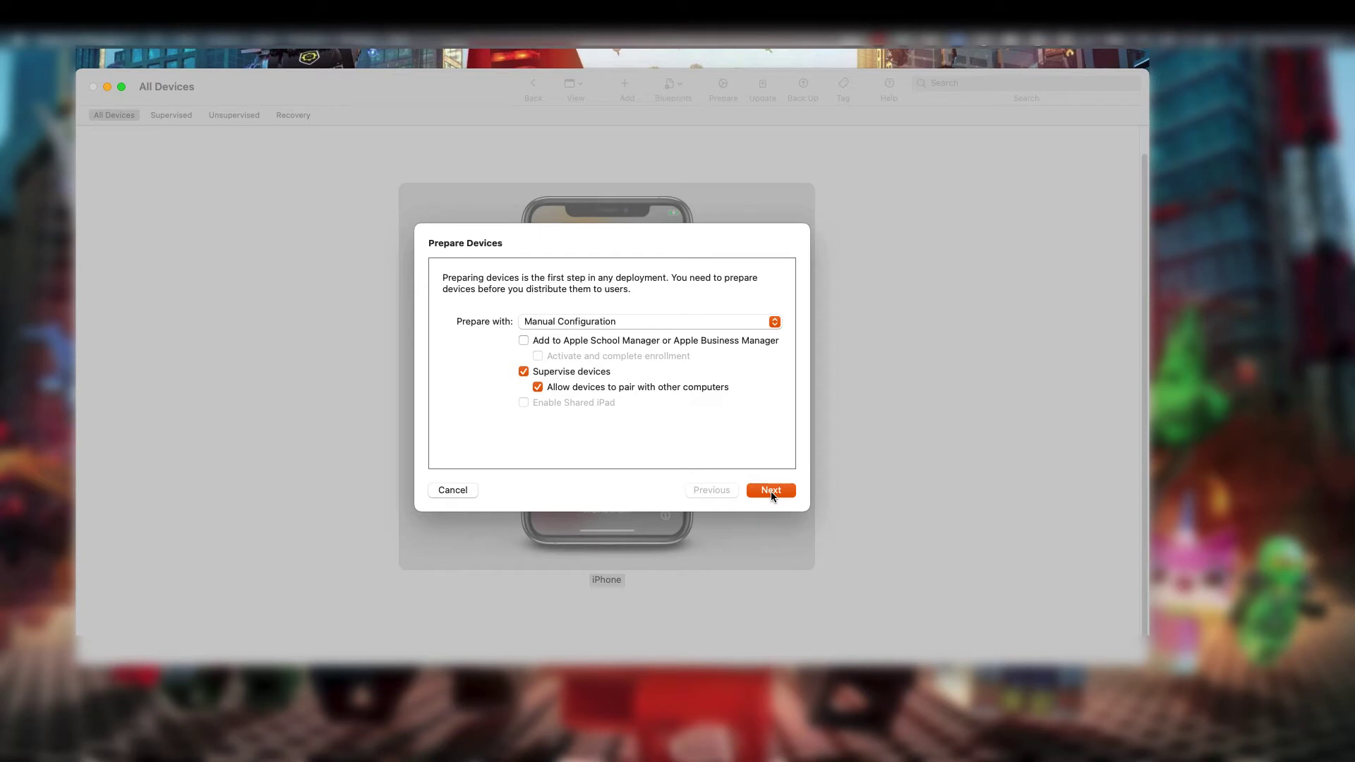
{"action": "left_click", "coordinate": [771, 492]}
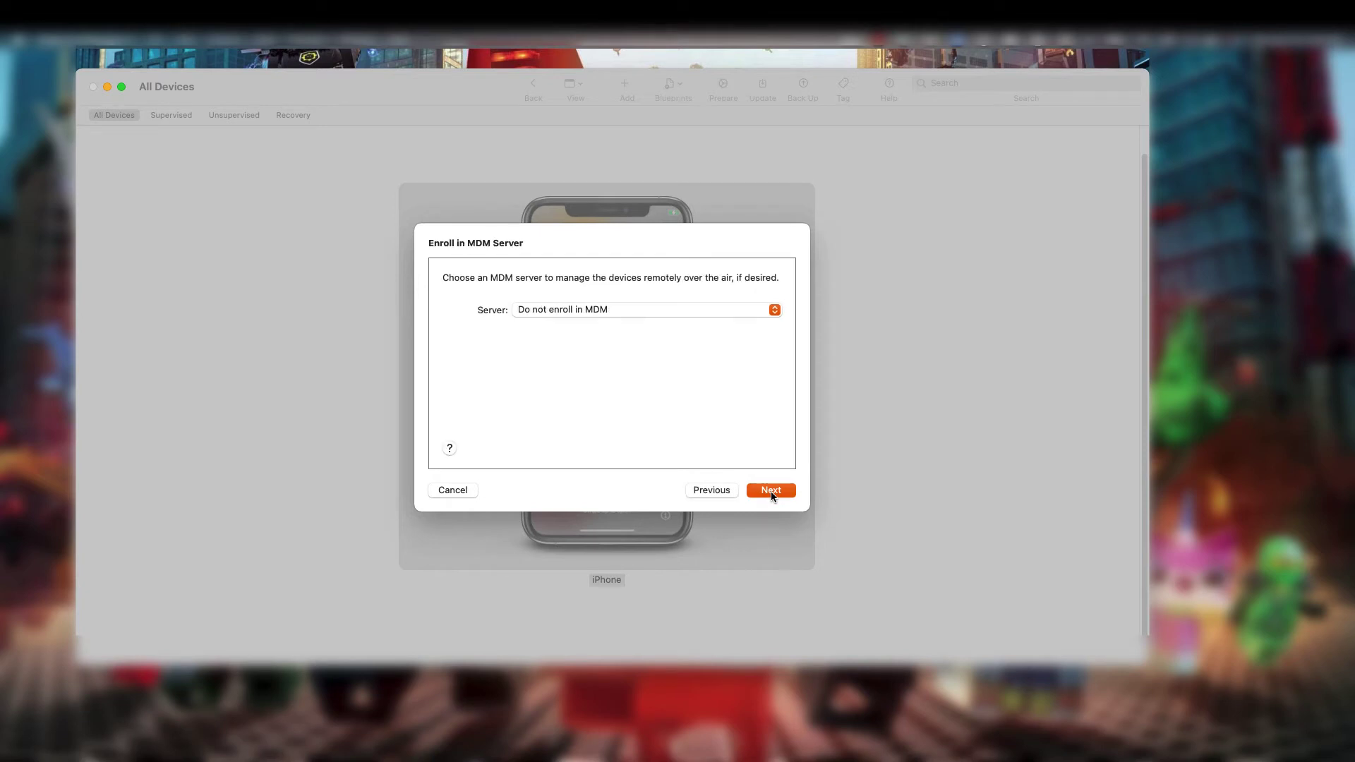
{"action": "left_click", "coordinate": [734, 308]}
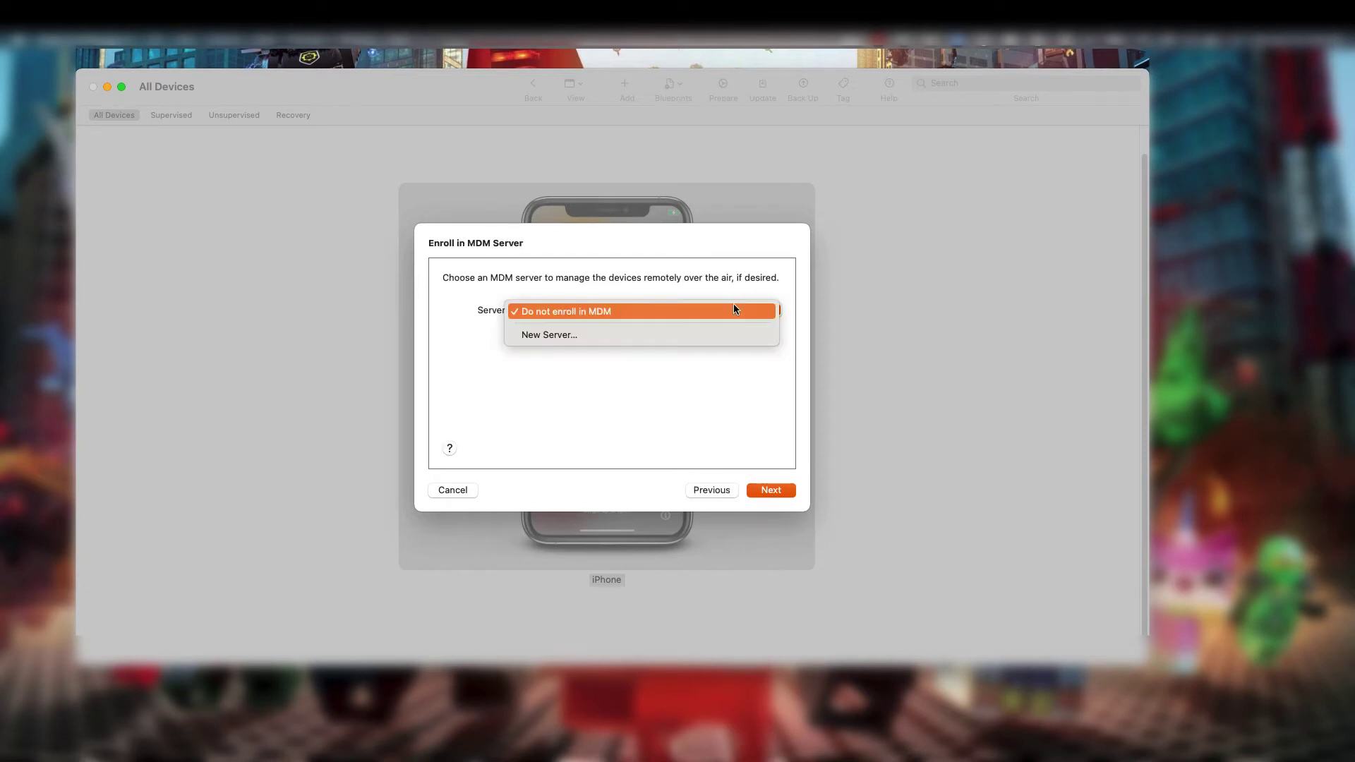
{"action": "left_click", "coordinate": [704, 336]}
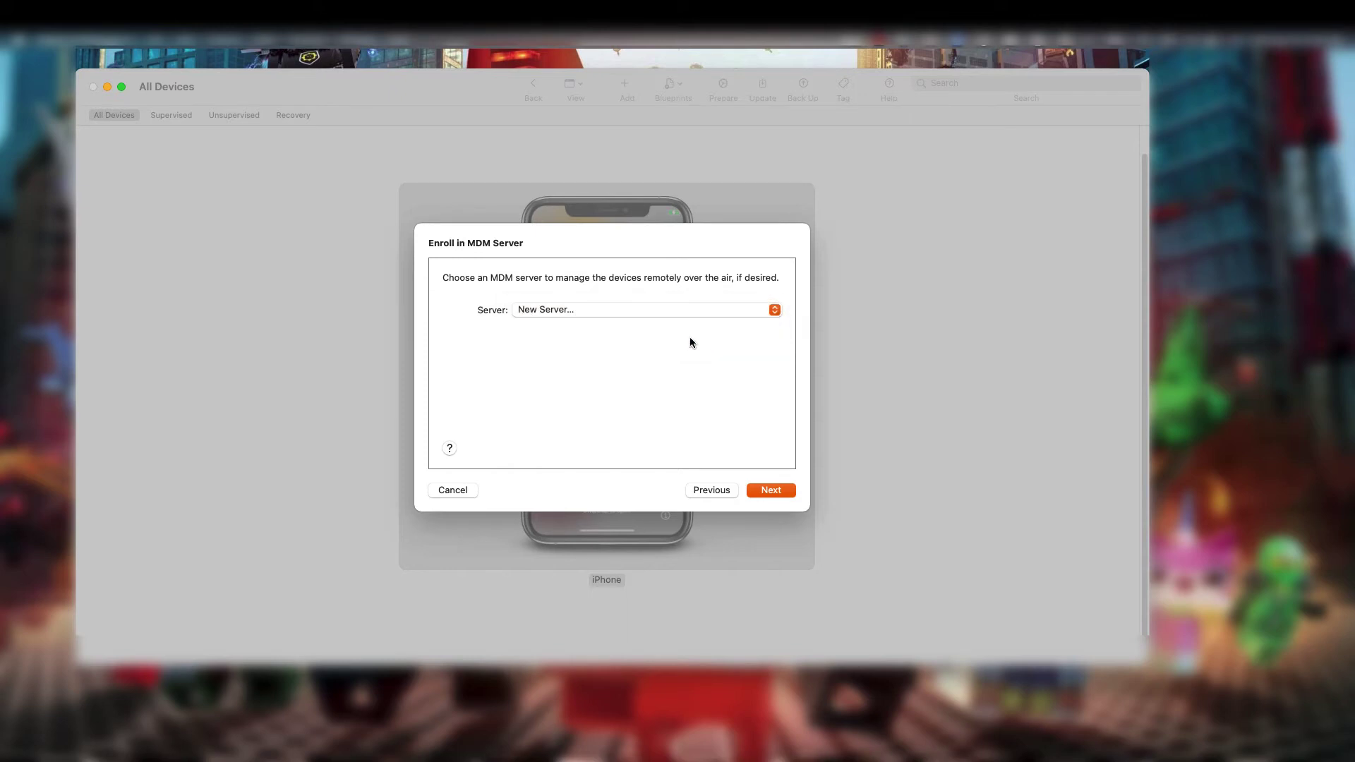
{"action": "left_click", "coordinate": [771, 489]}
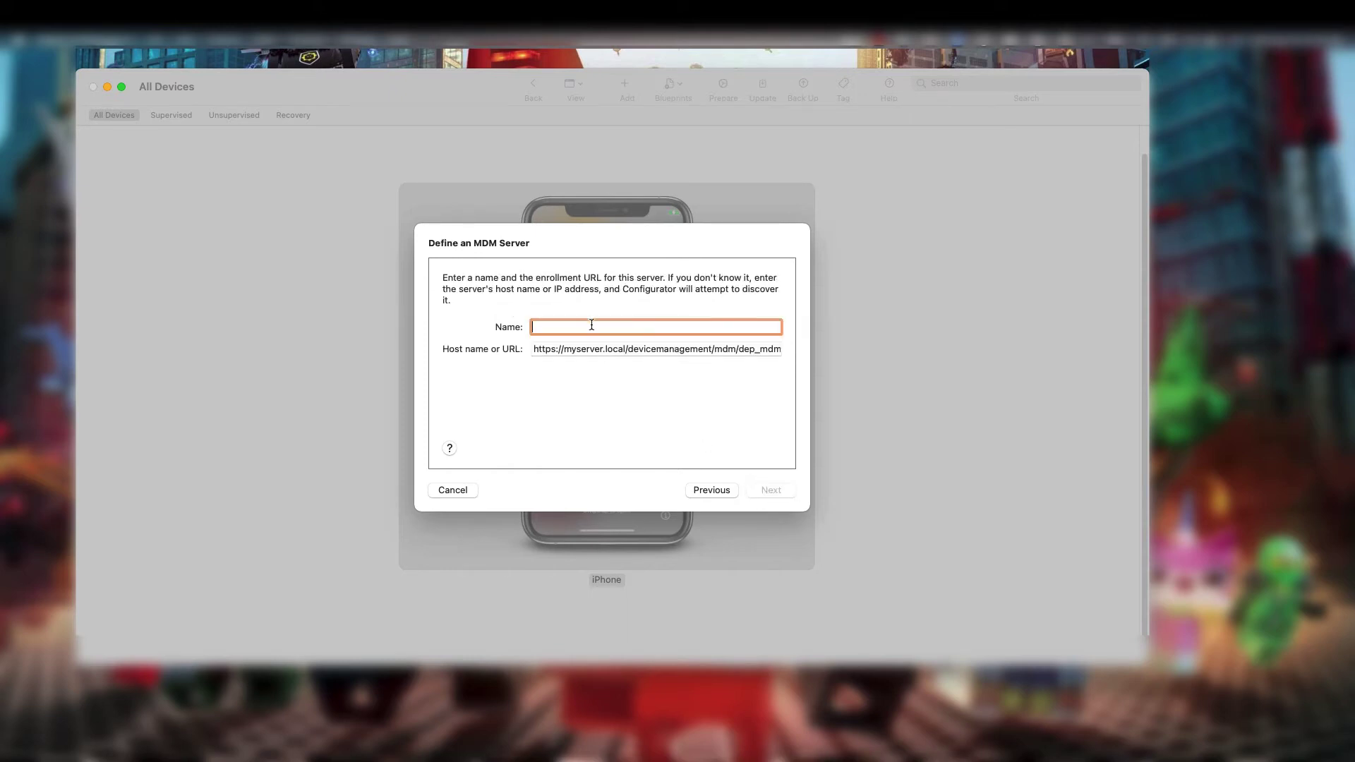
Define MDM server 'MaaS360' with the pasted enrollment URL and accept its trust certificates
{"action": "type", "text": "MaaS360"}
{"action": "key", "text": "Tab"}
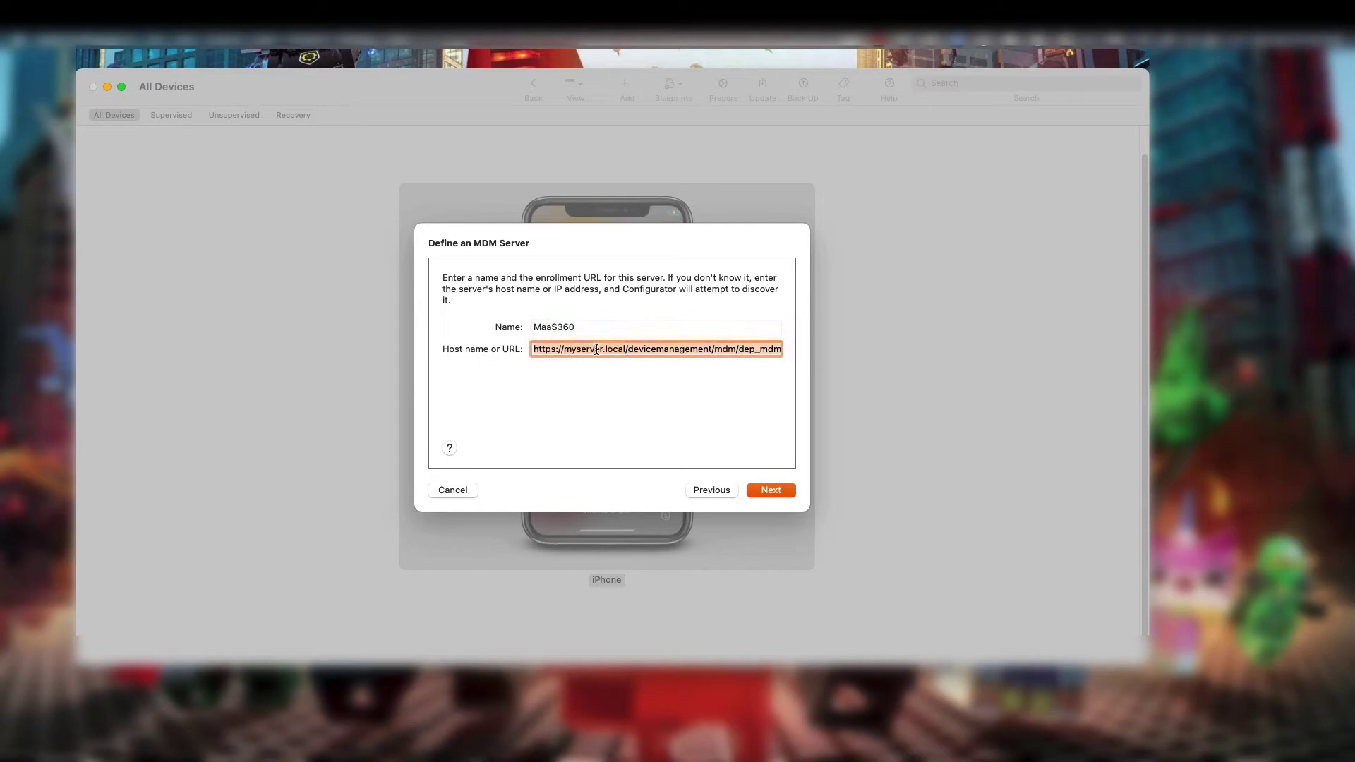
{"action": "key", "text": "super+v"}
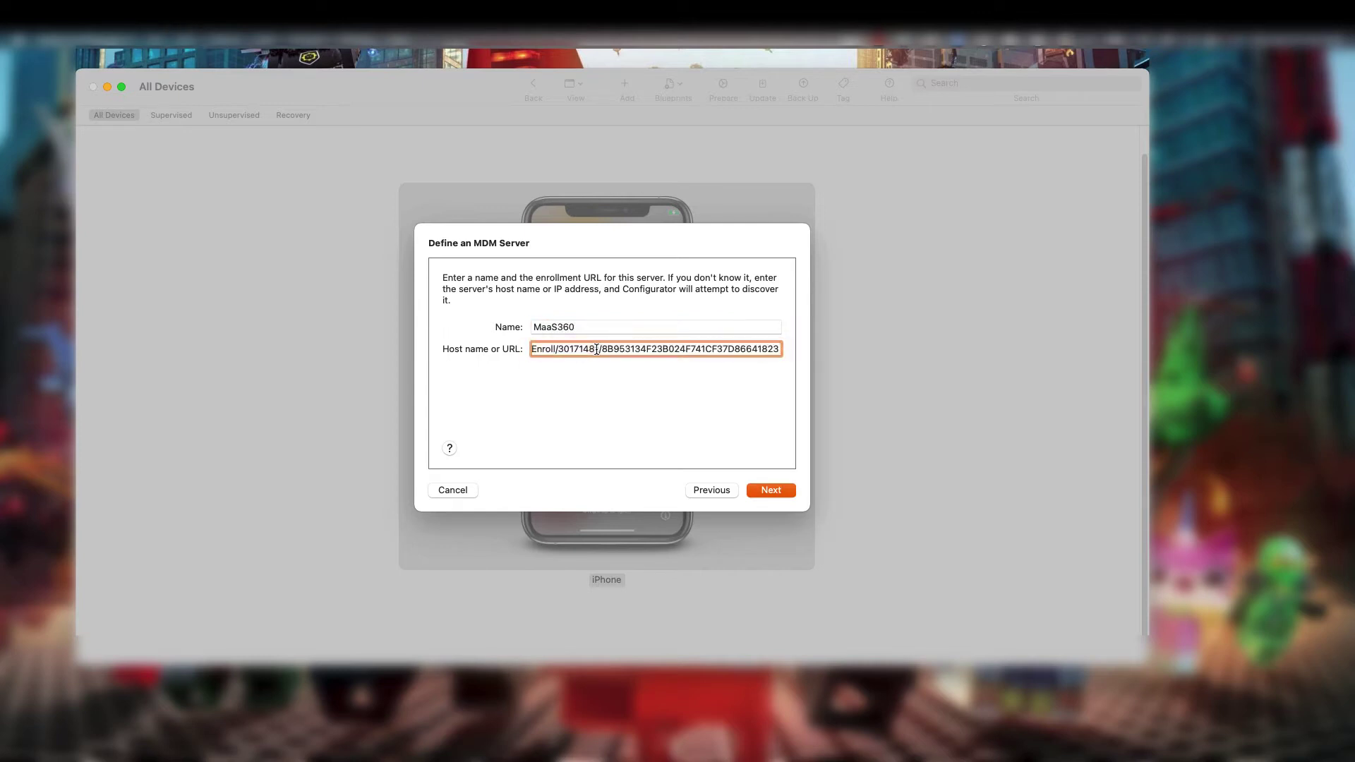
{"action": "left_click", "coordinate": [771, 492]}
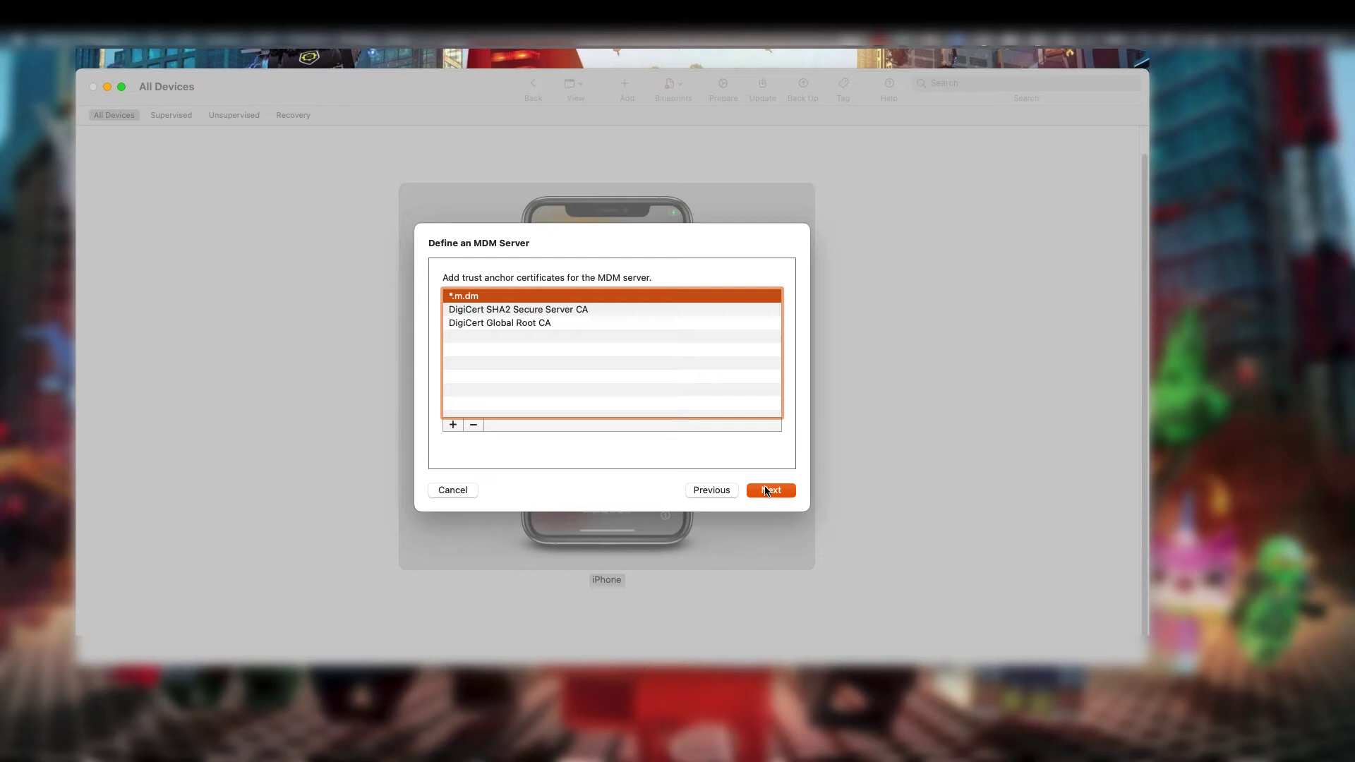
{"action": "left_click", "coordinate": [766, 491]}
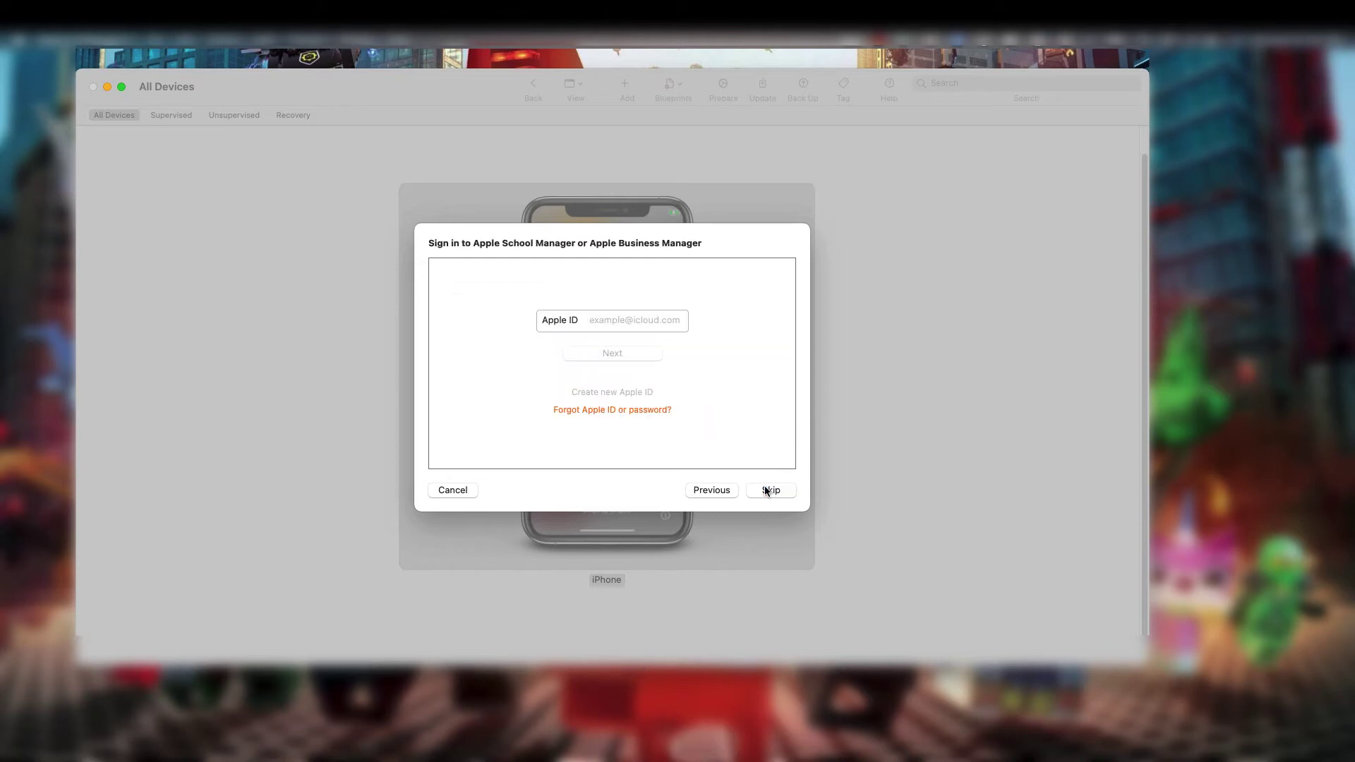
Sign in to Apple Business Manager with the account's Apple ID and password
{"action": "key", "text": "super+v"}
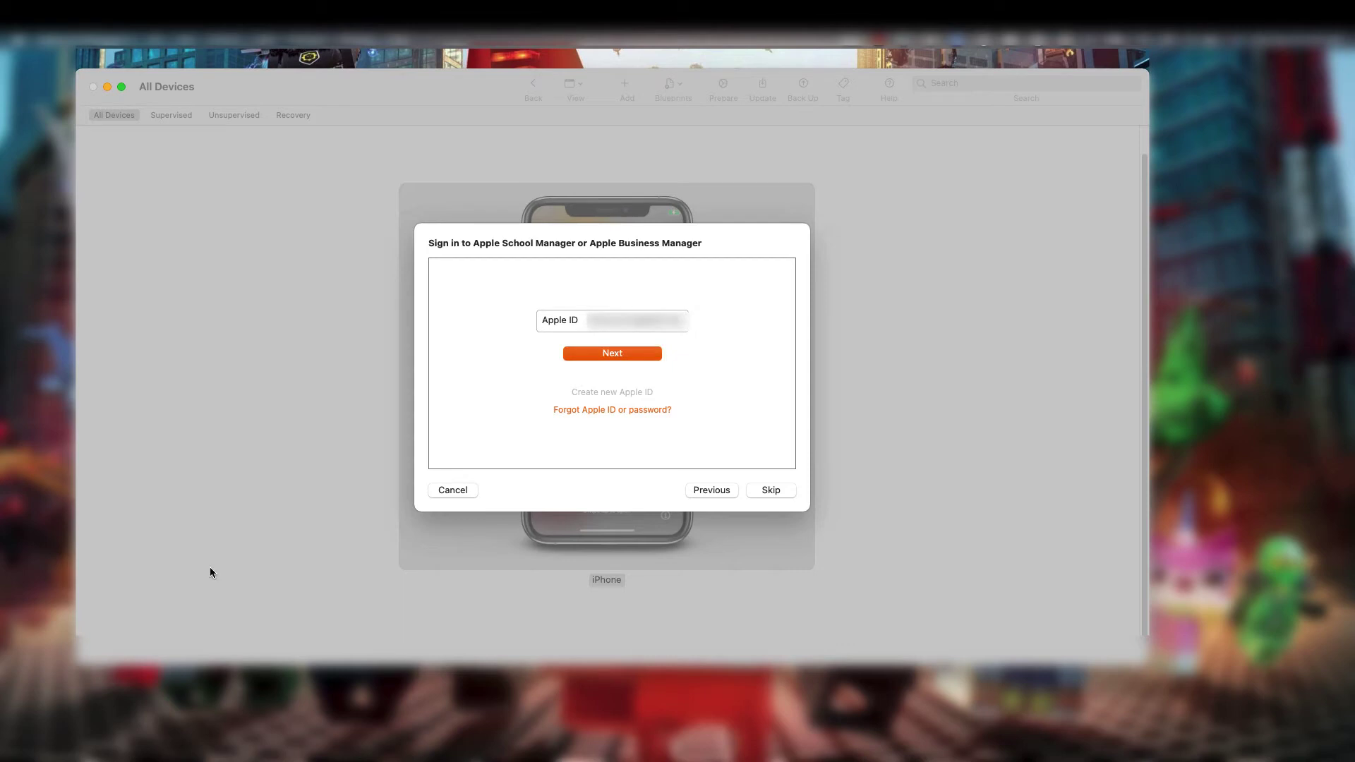
{"action": "left_click", "coordinate": [620, 355]}
{"action": "key", "text": "super+v"}
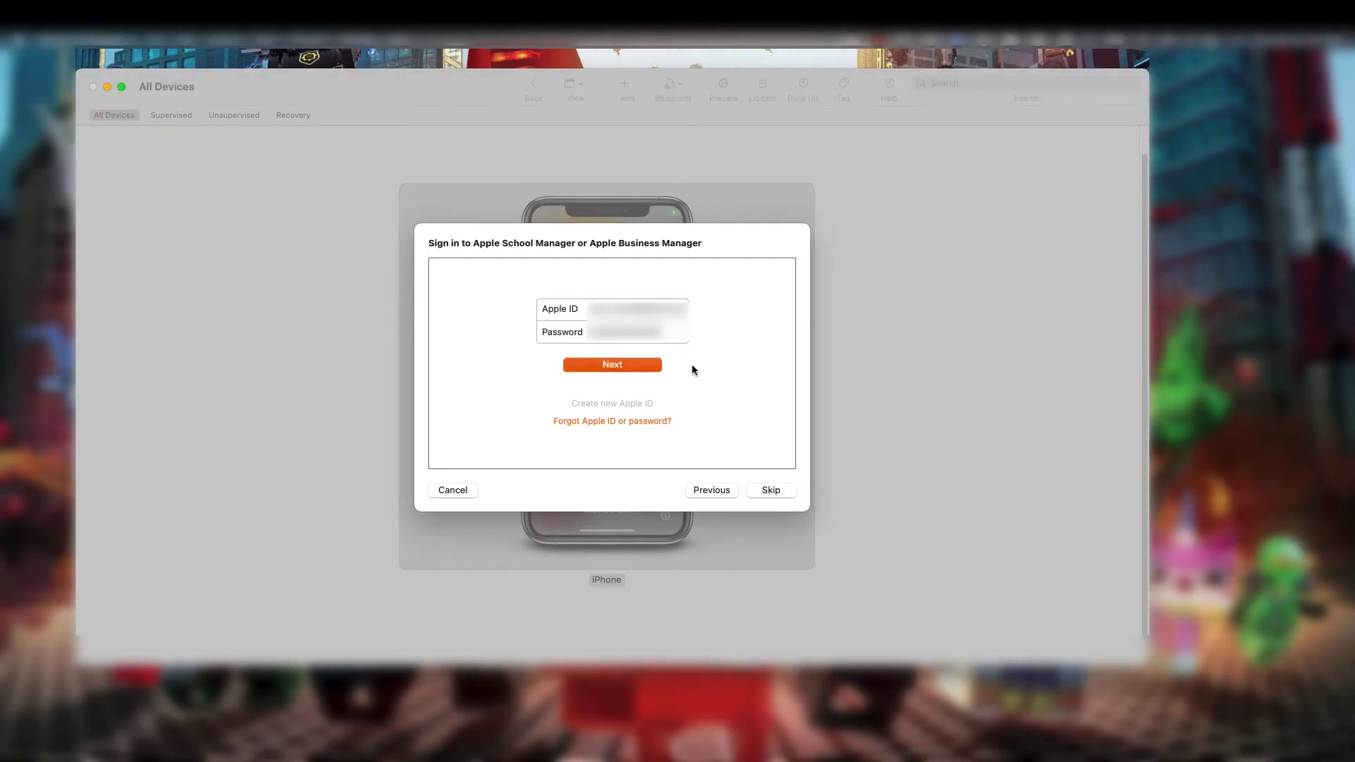
{"action": "left_click", "coordinate": [625, 366]}
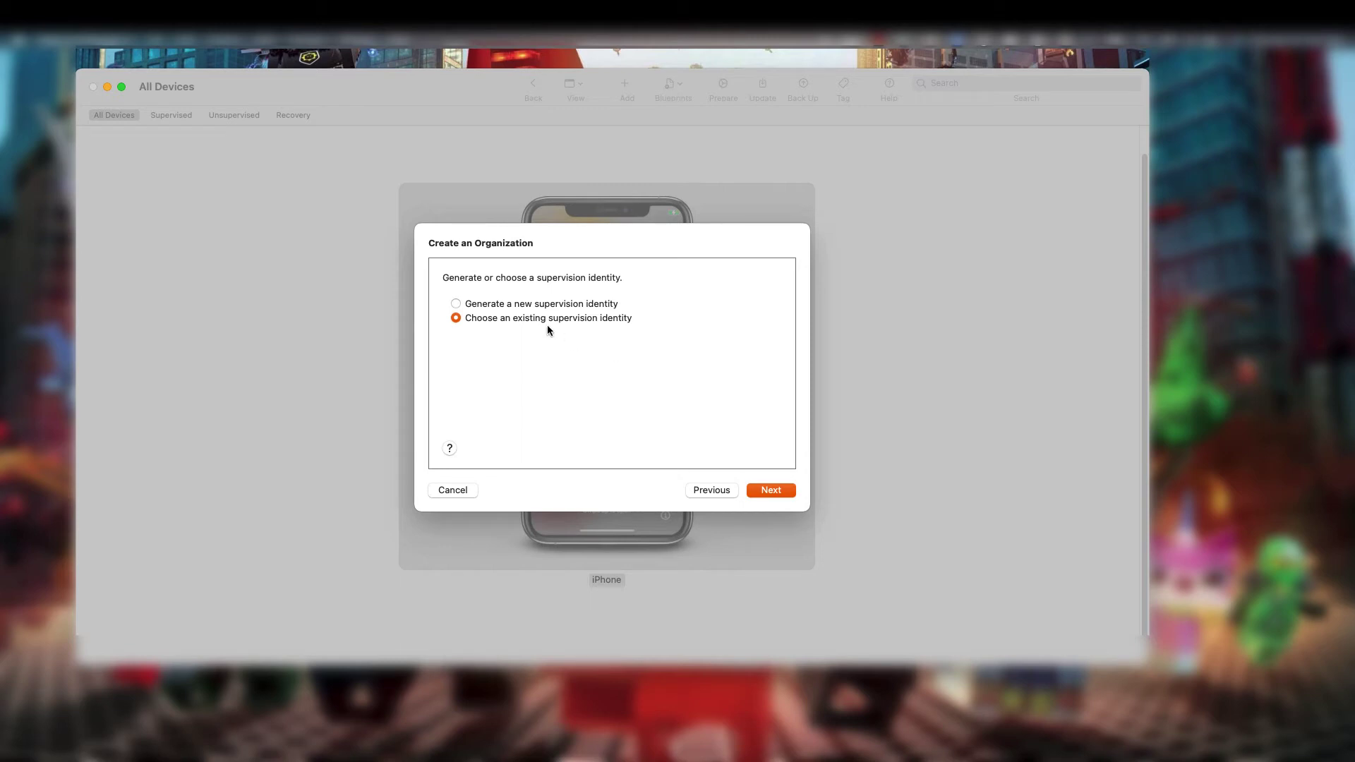
Generate a new supervision identity, keep all Setup Assistant steps, and start preparing
{"action": "left_click", "coordinate": [520, 304]}
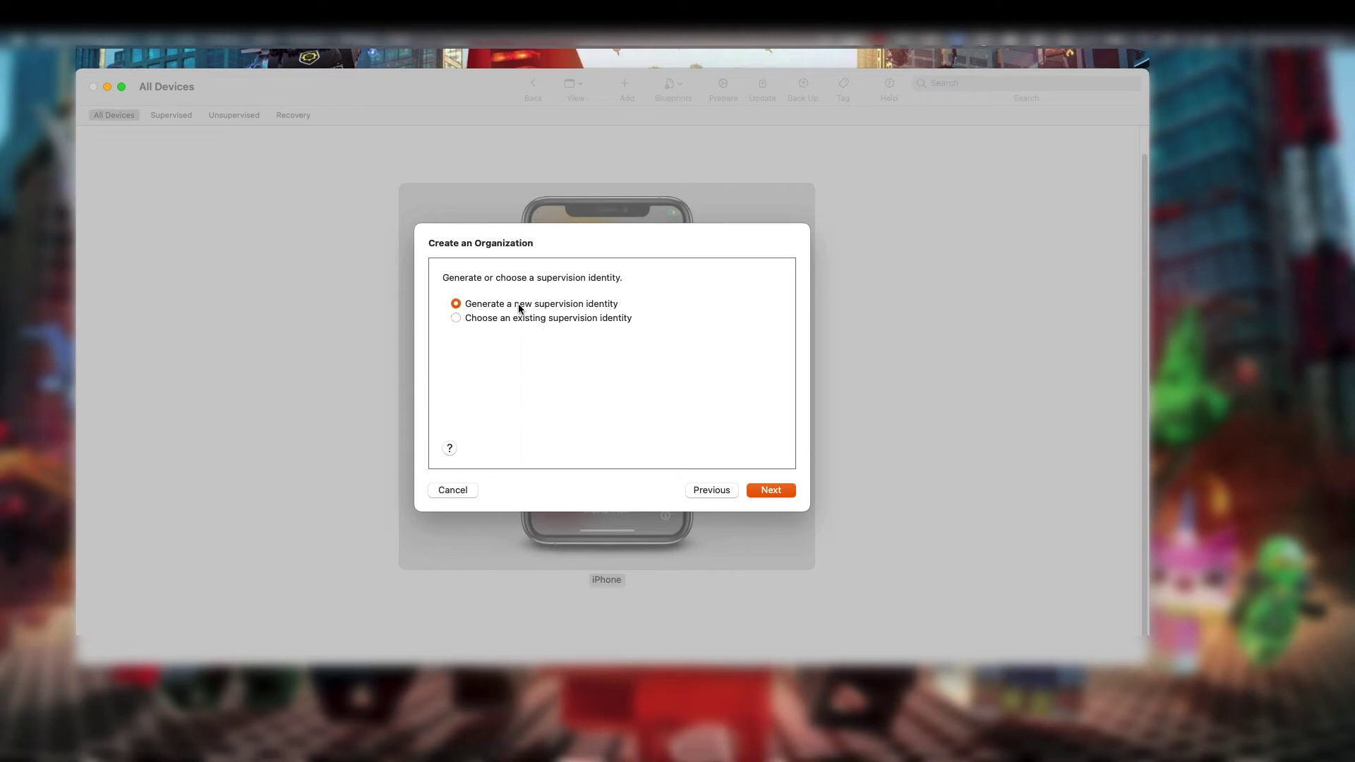
{"action": "left_click", "coordinate": [777, 492]}
{"action": "left_click", "coordinate": [782, 548]}
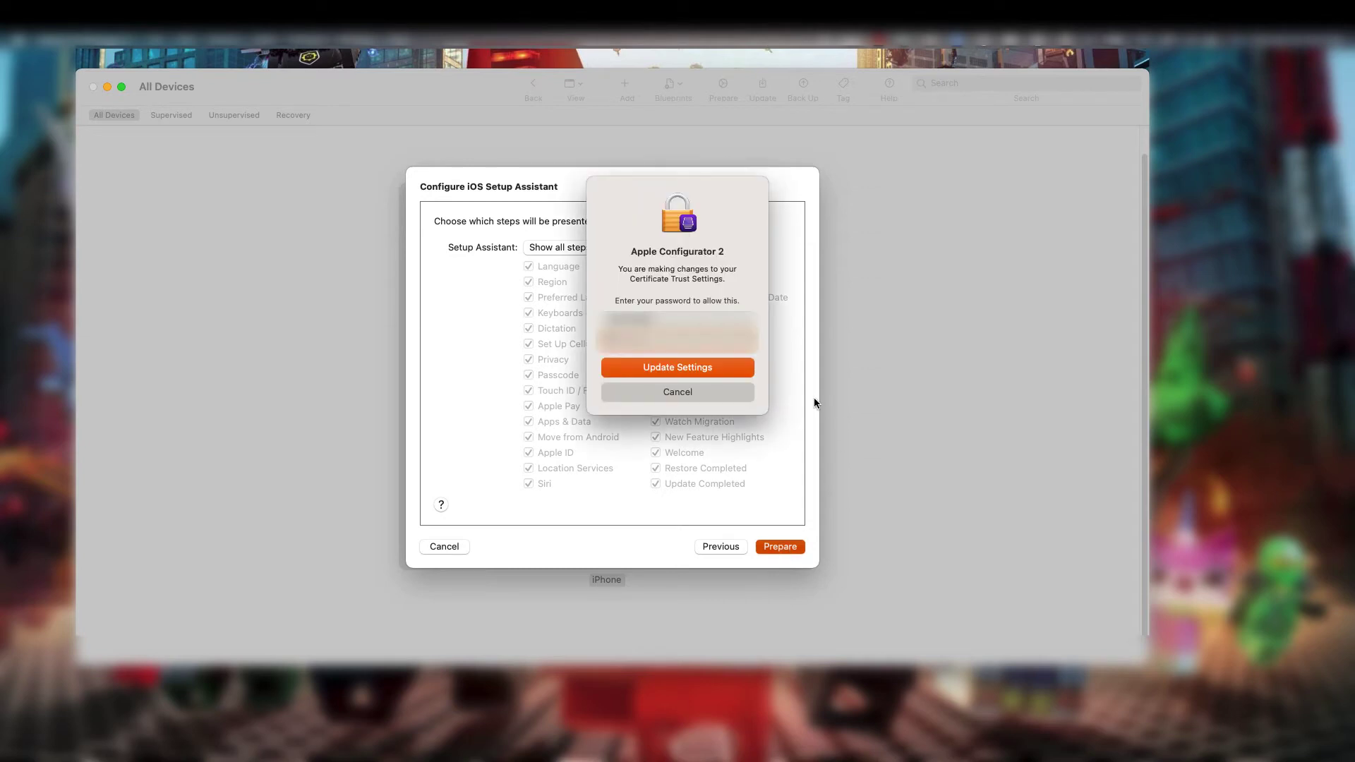
Approve the certificate trust settings change with the Mac admin password
{"action": "key", "text": "Return"}
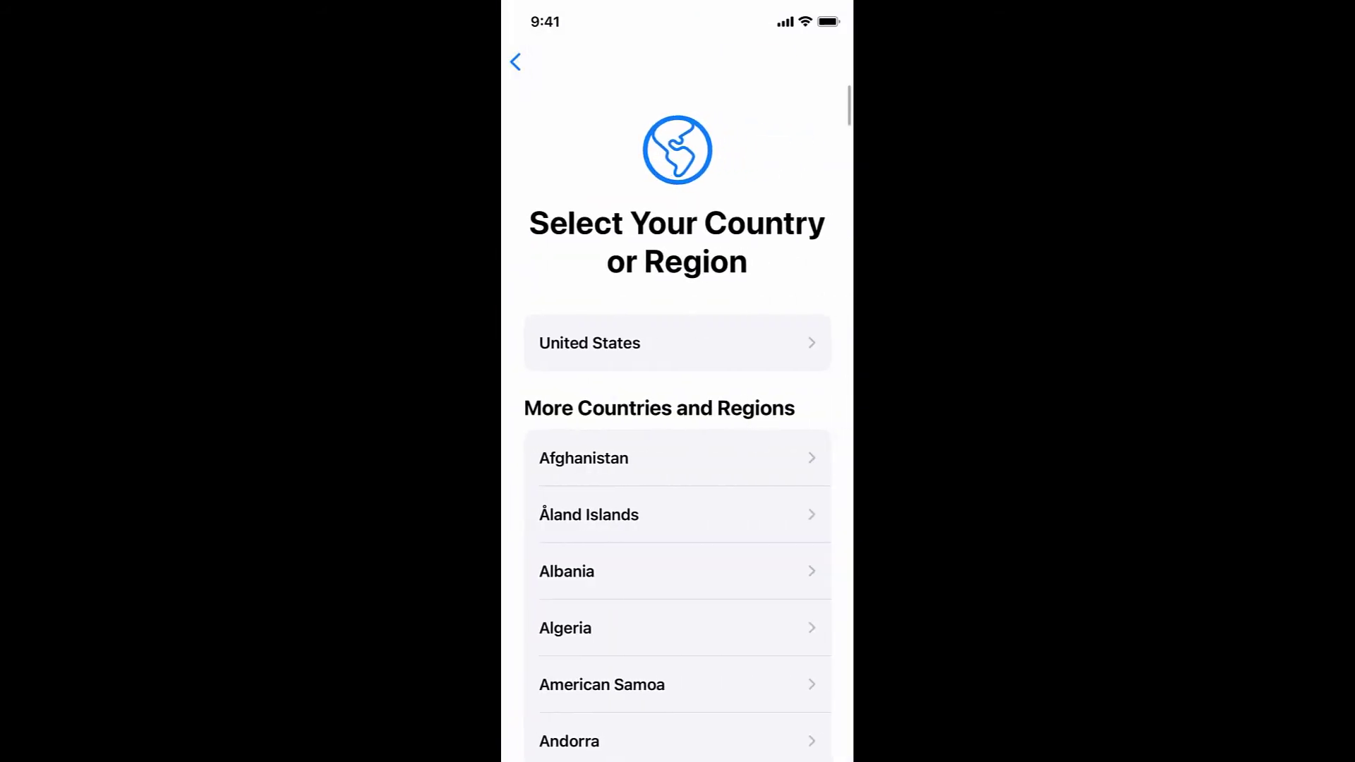
Choose United States, accept the Data & Privacy notice, and transfer no apps or data
{"action": "left_click", "coordinate": [590, 343]}
{"action": "left_click", "coordinate": [677, 654]}
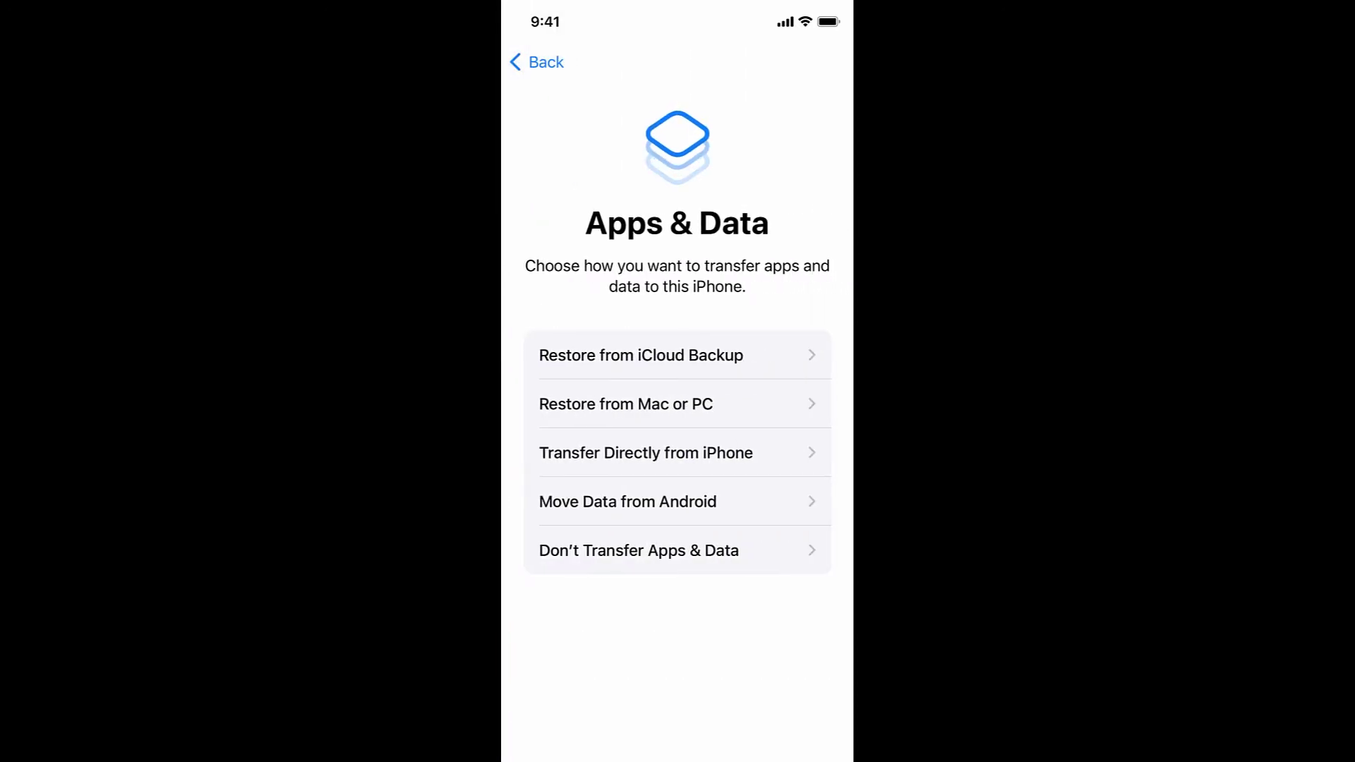
{"action": "left_click", "coordinate": [639, 550]}
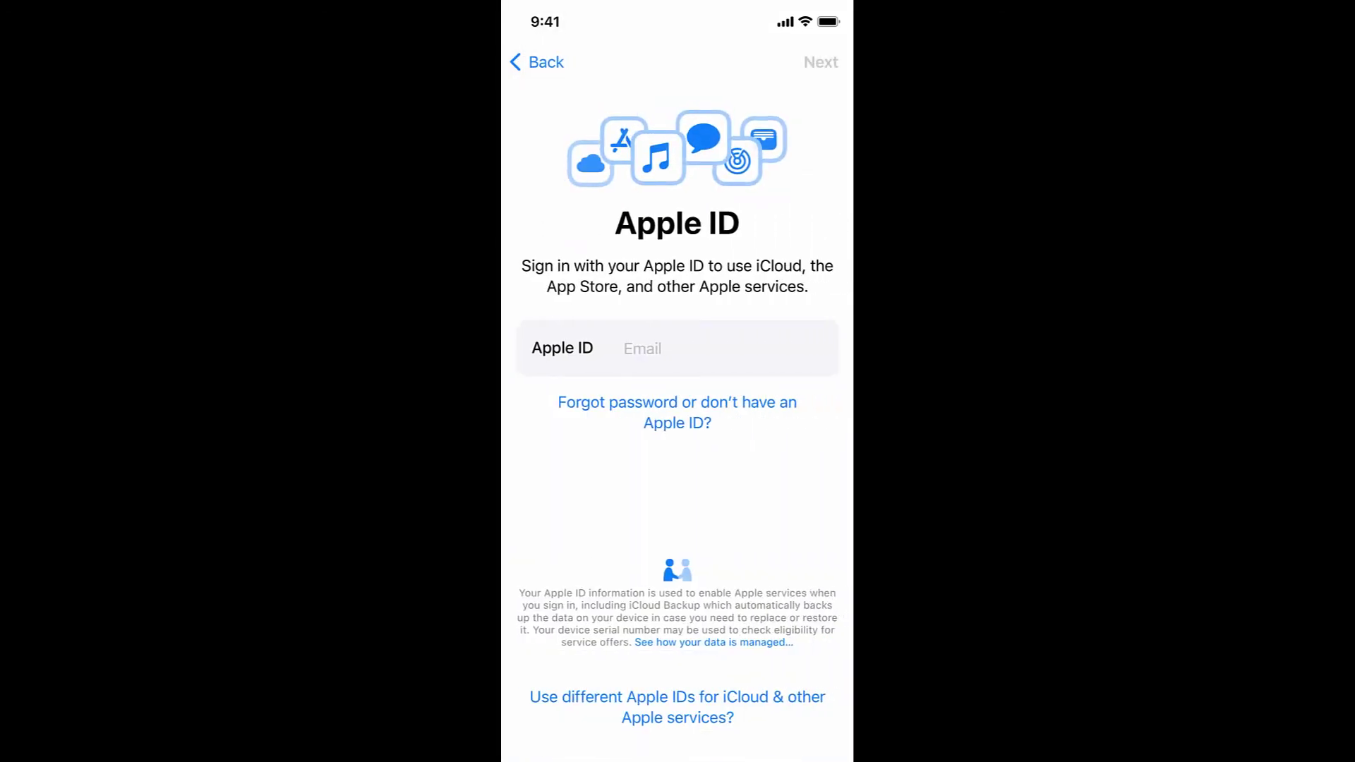
Skip Apple ID setup for later and agree to the terms and conditions
{"action": "left_click", "coordinate": [677, 404]}
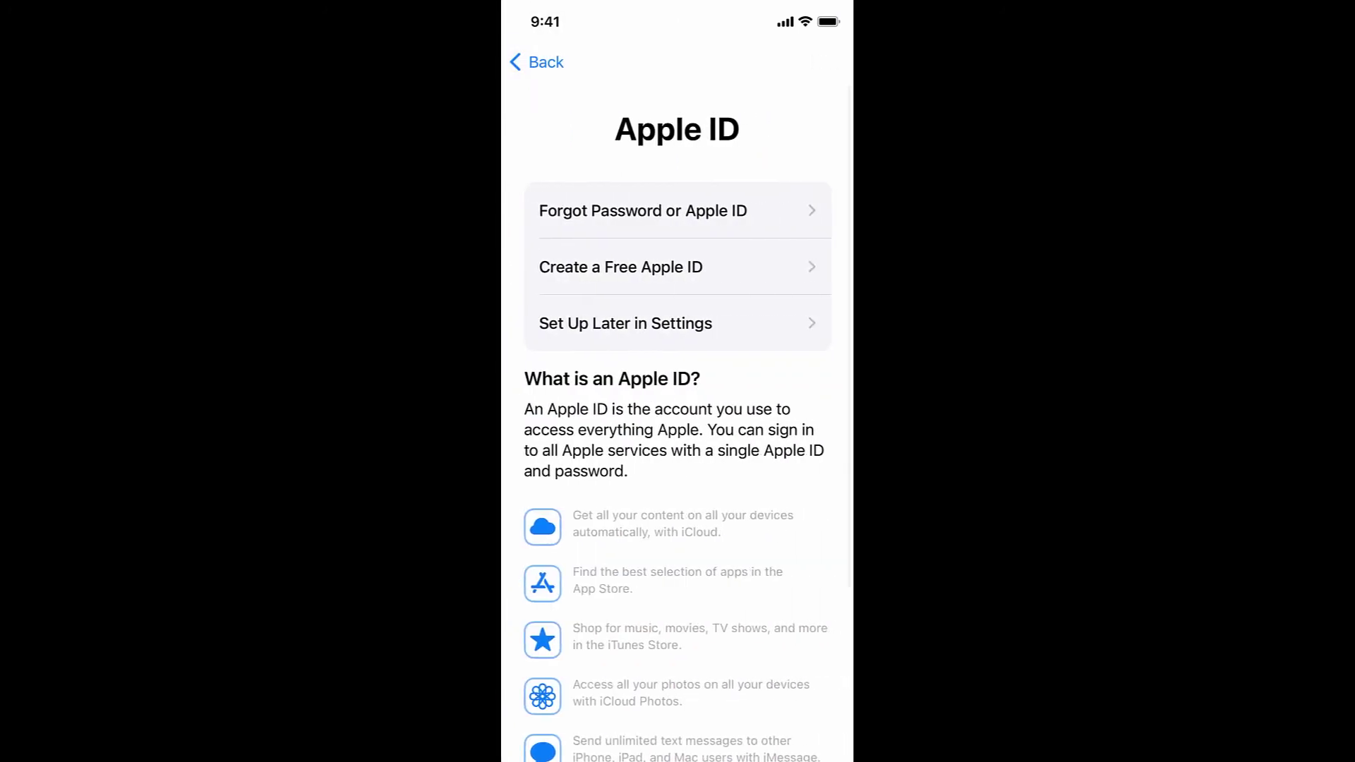
{"action": "left_click", "coordinate": [626, 323]}
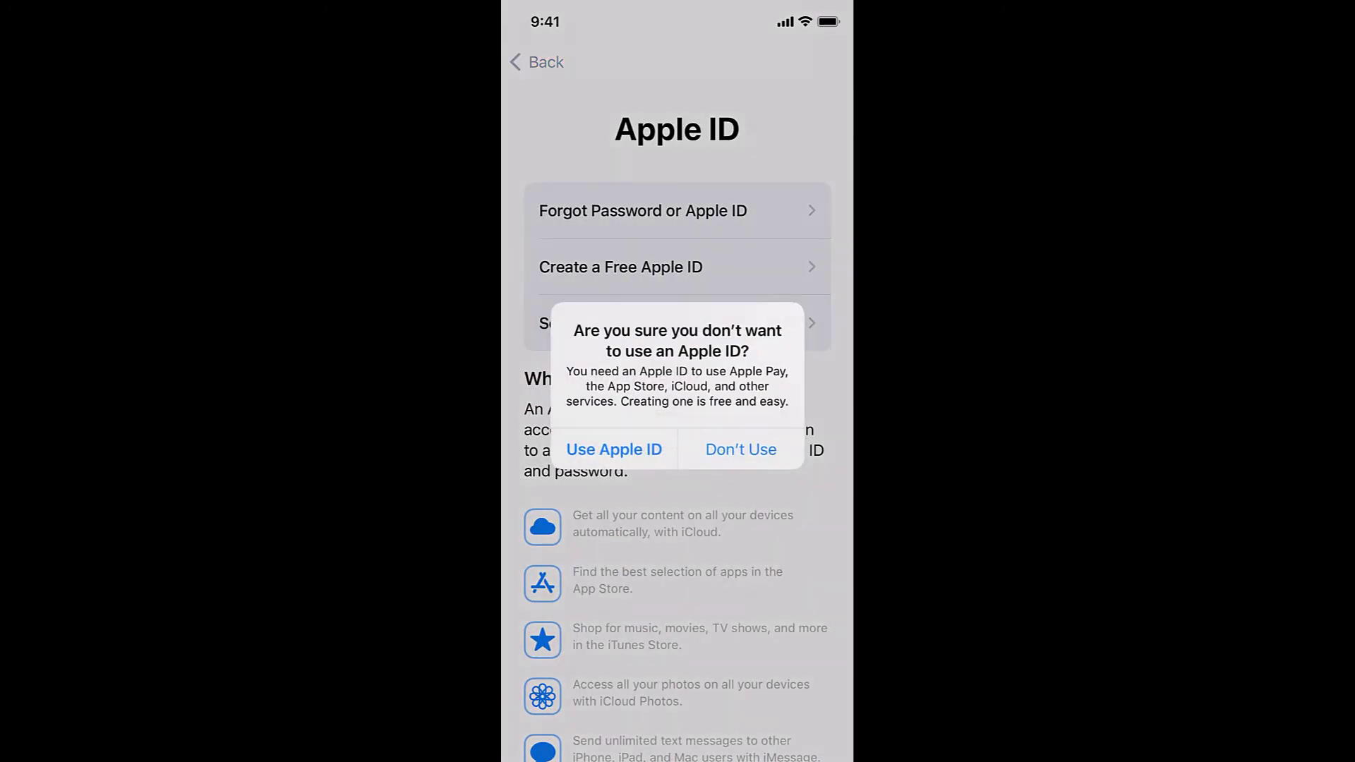
{"action": "left_click", "coordinate": [741, 449]}
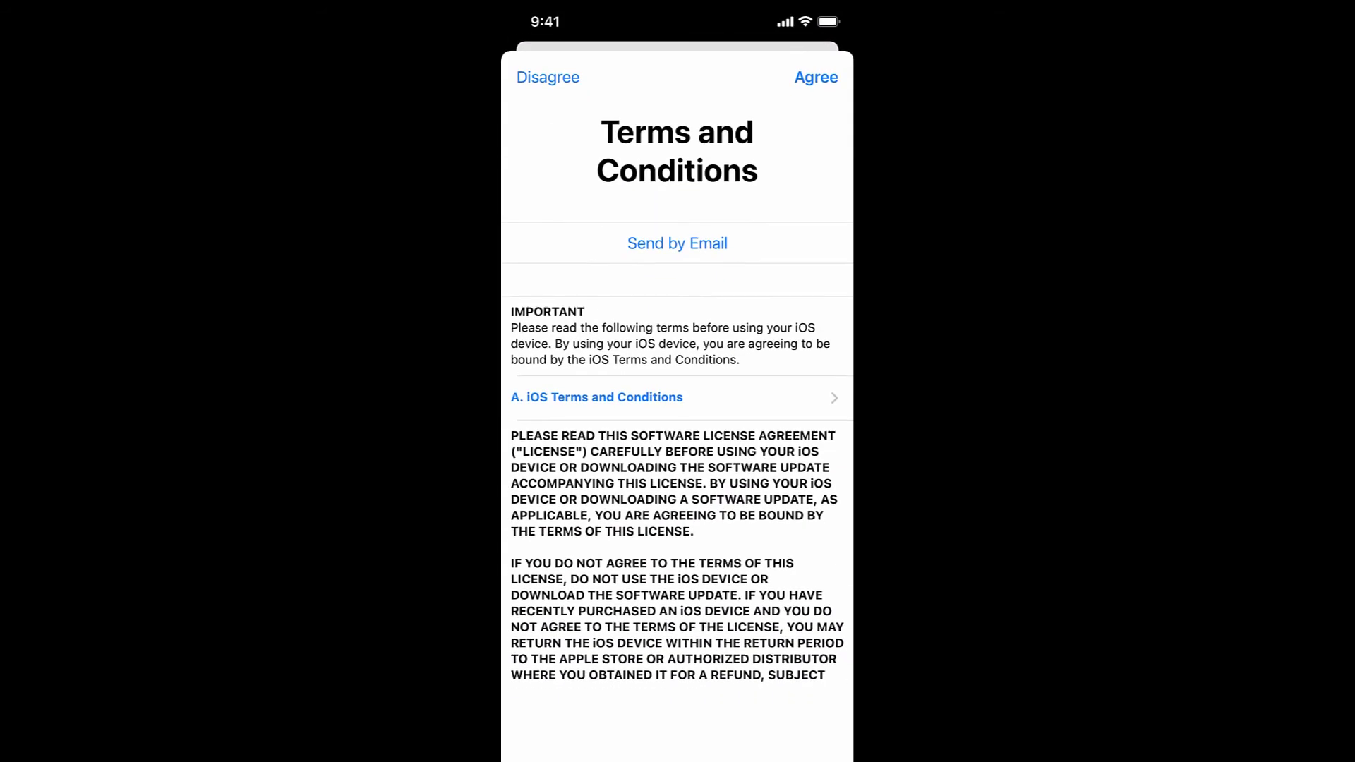
{"action": "left_click", "coordinate": [815, 77]}
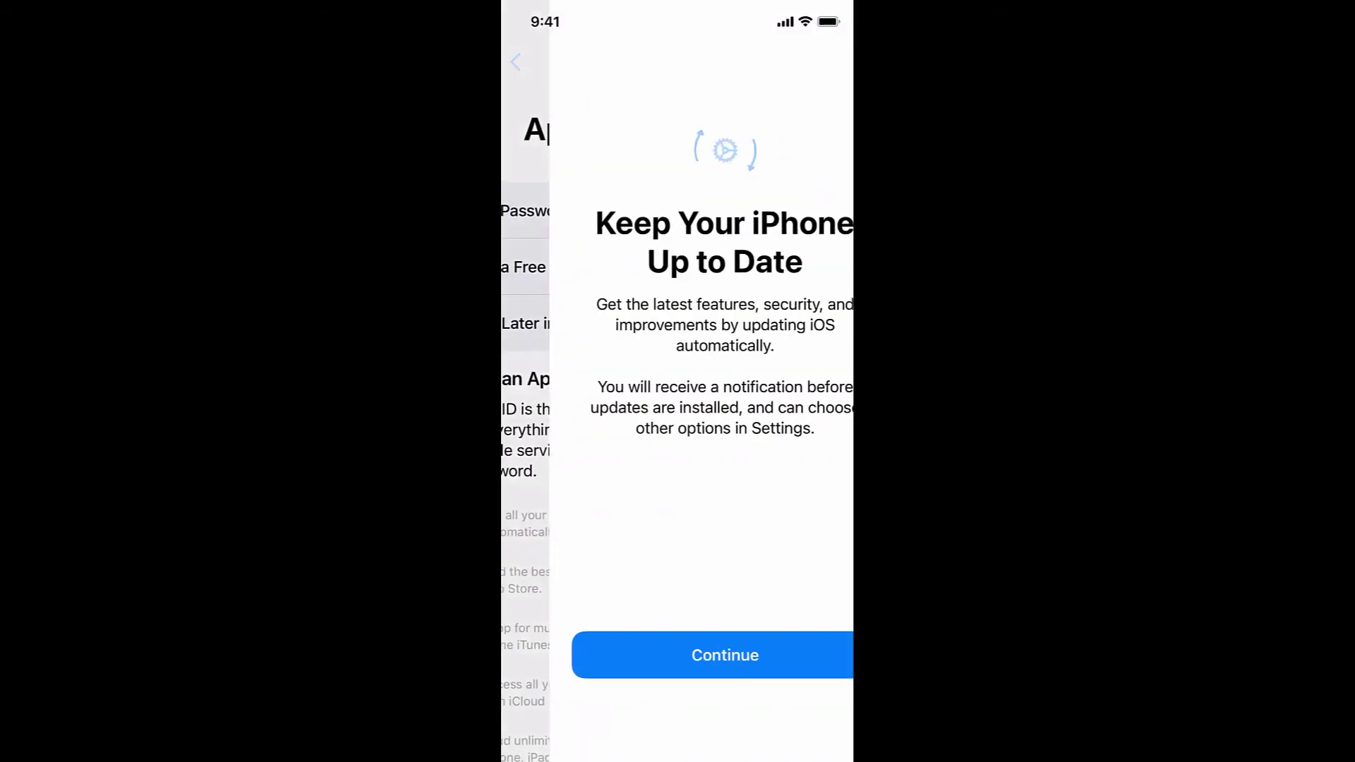
Accept automatic updates, enable Location Services, skip Siri and Screen Time, share iPhone analytics
{"action": "left_click", "coordinate": [677, 655]}
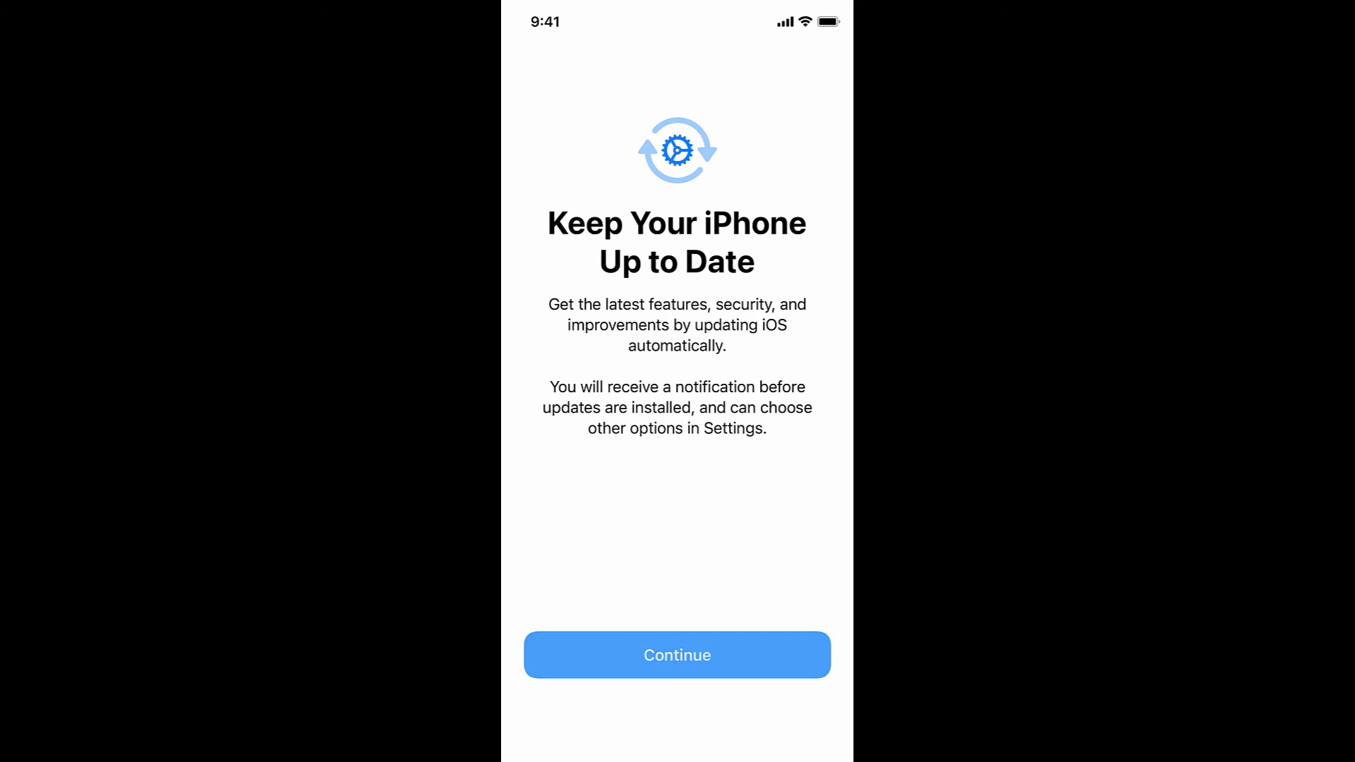
{"action": "left_click", "coordinate": [677, 707]}
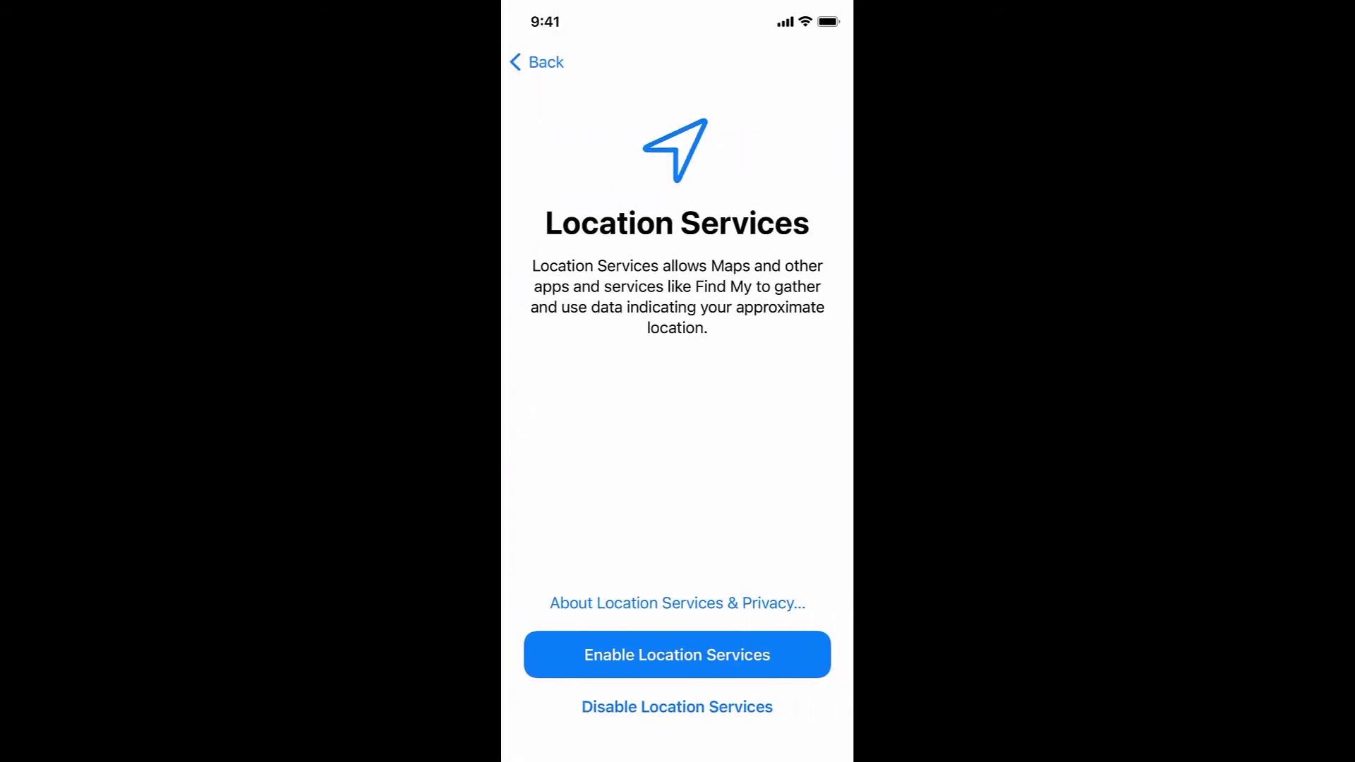
{"action": "left_click", "coordinate": [678, 655]}
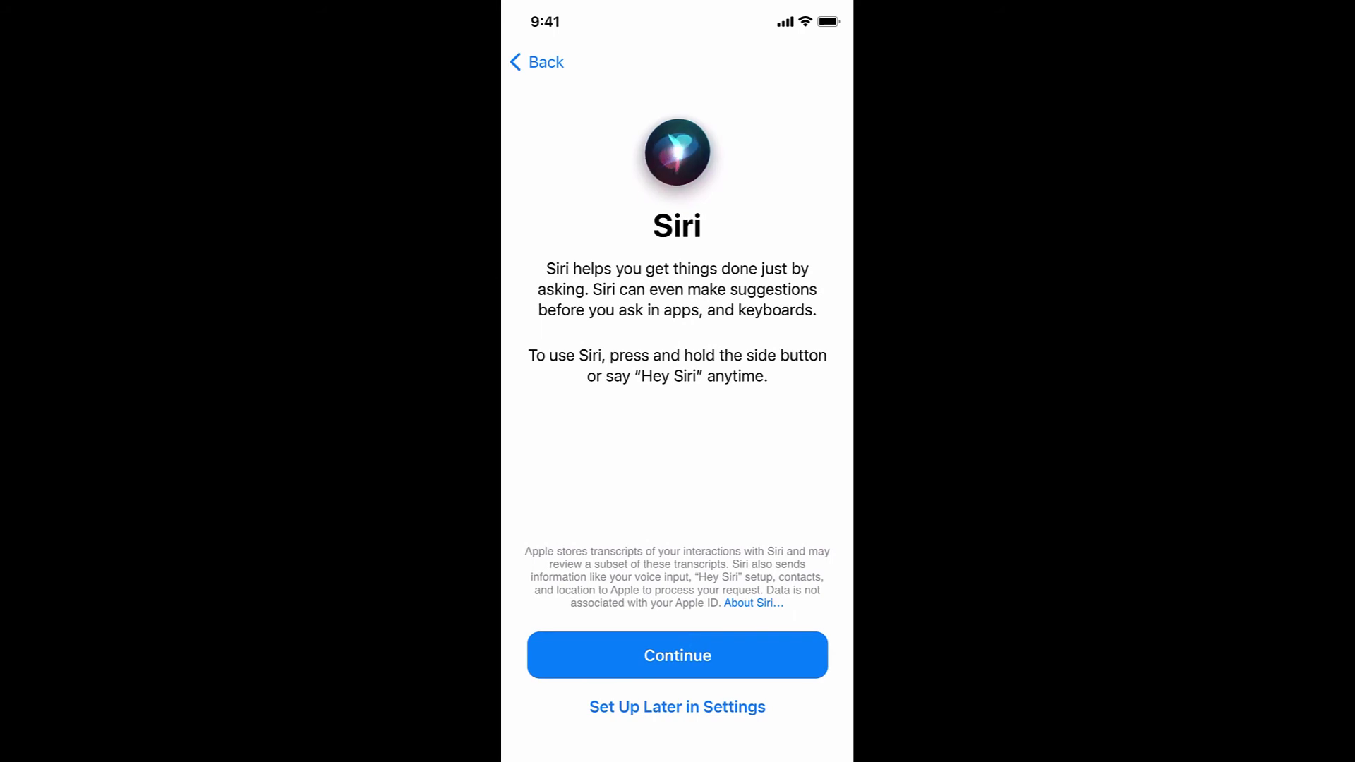
{"action": "left_click", "coordinate": [677, 707]}
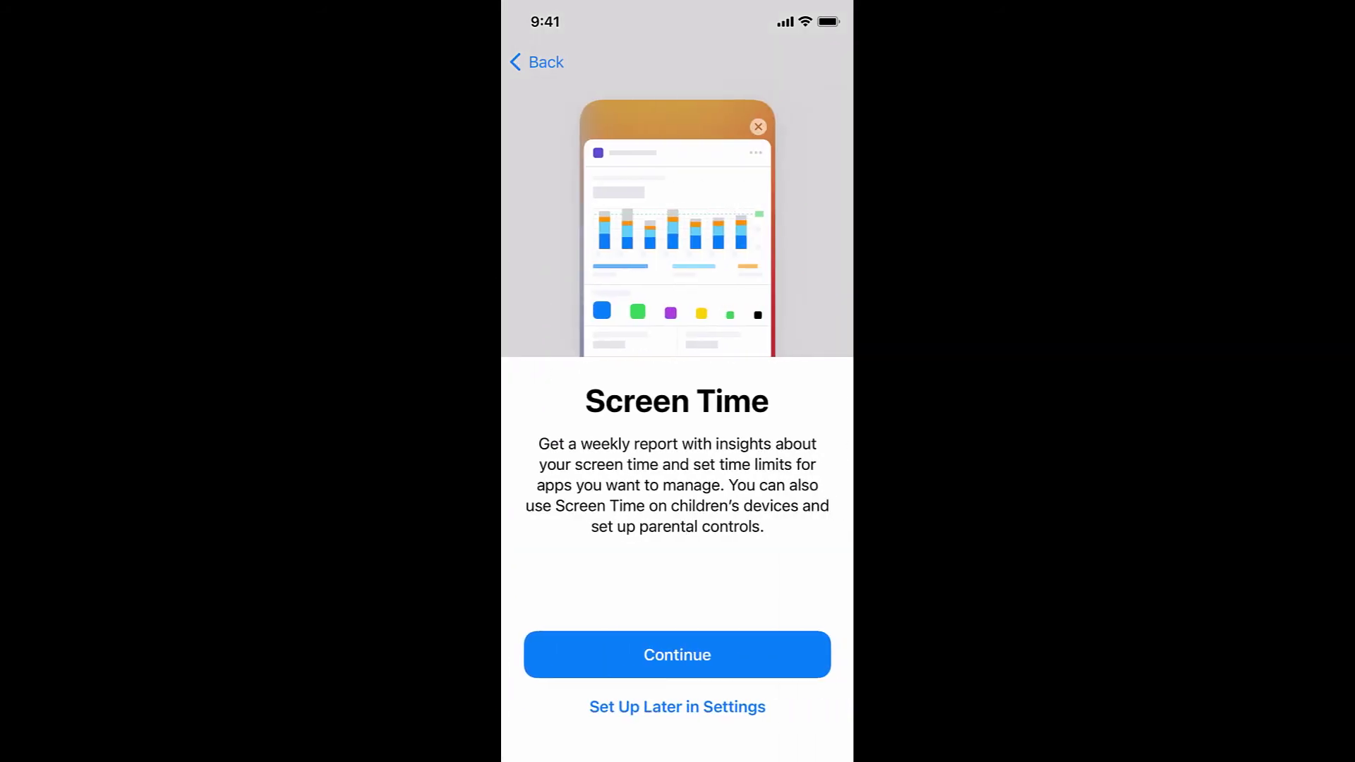
{"action": "left_click", "coordinate": [677, 706]}
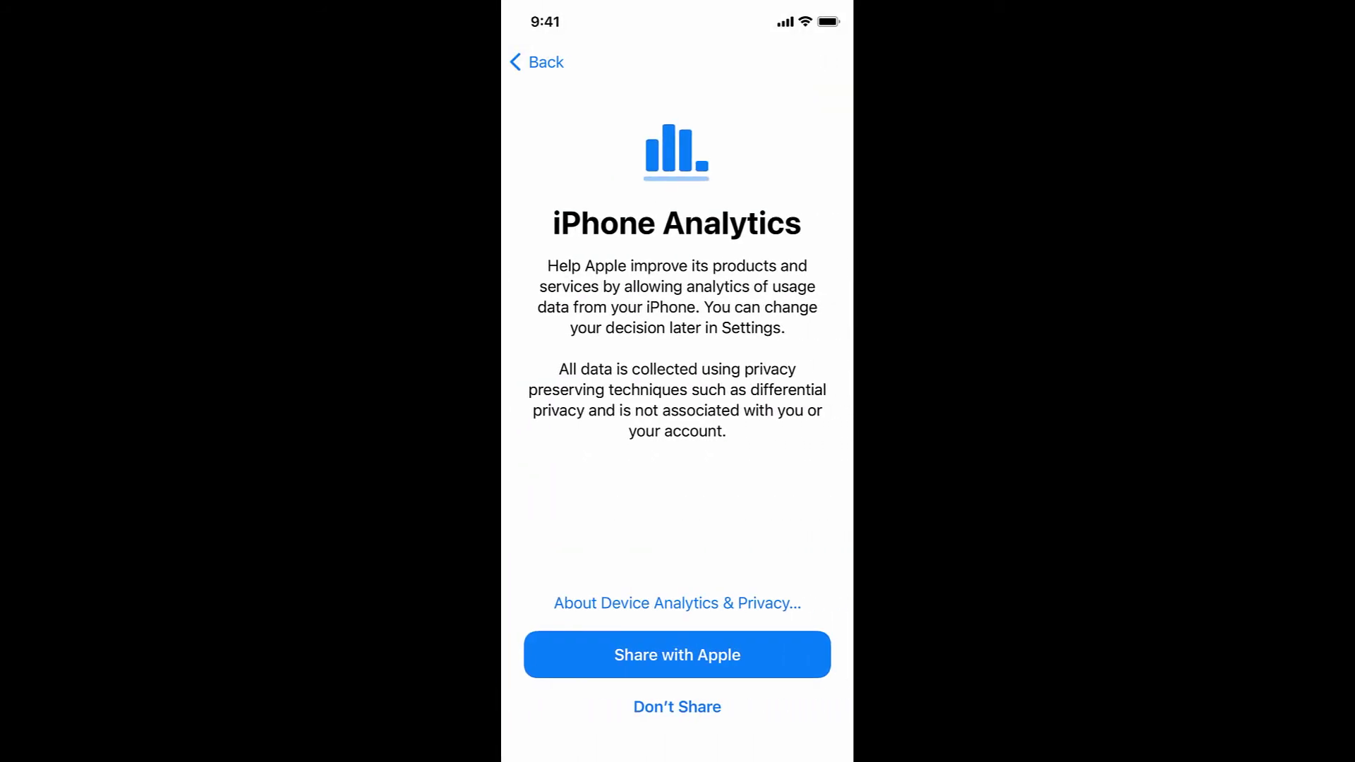
{"action": "left_click", "coordinate": [677, 655]}
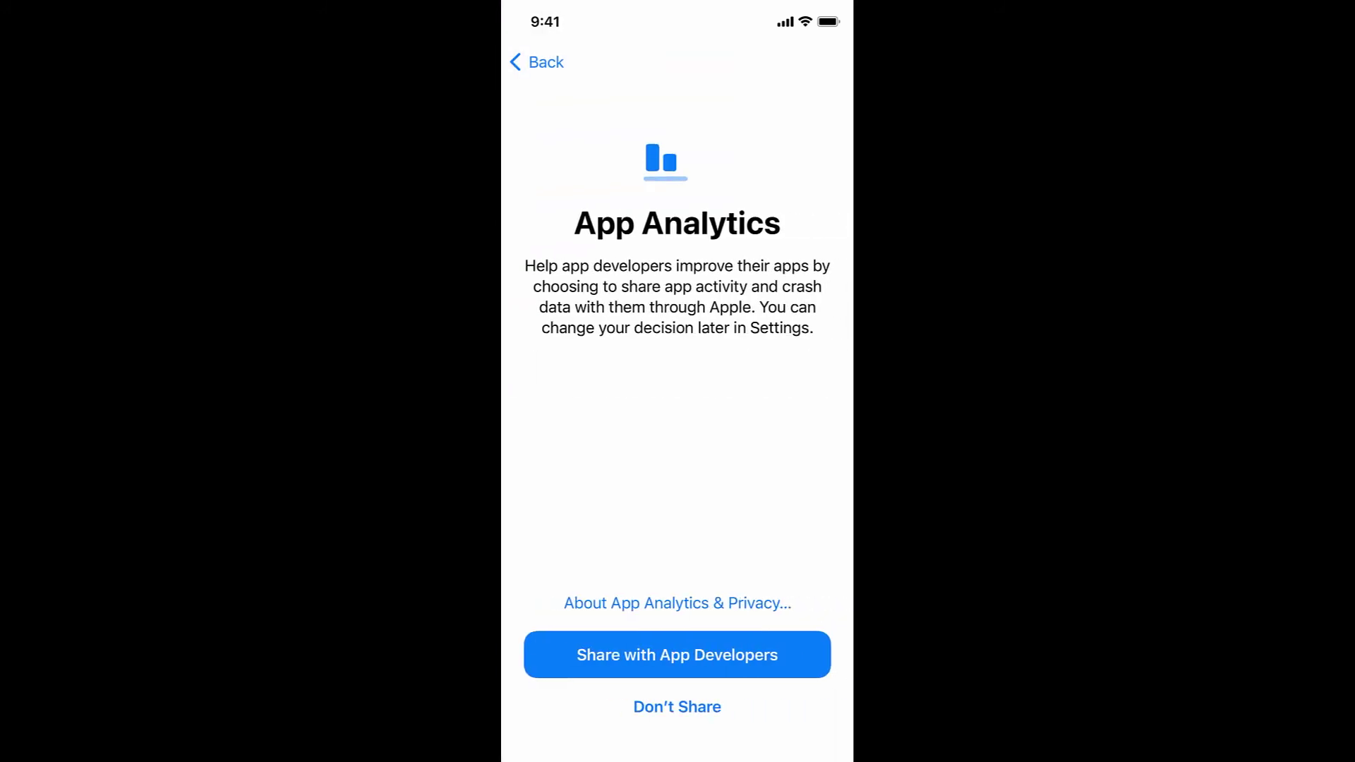